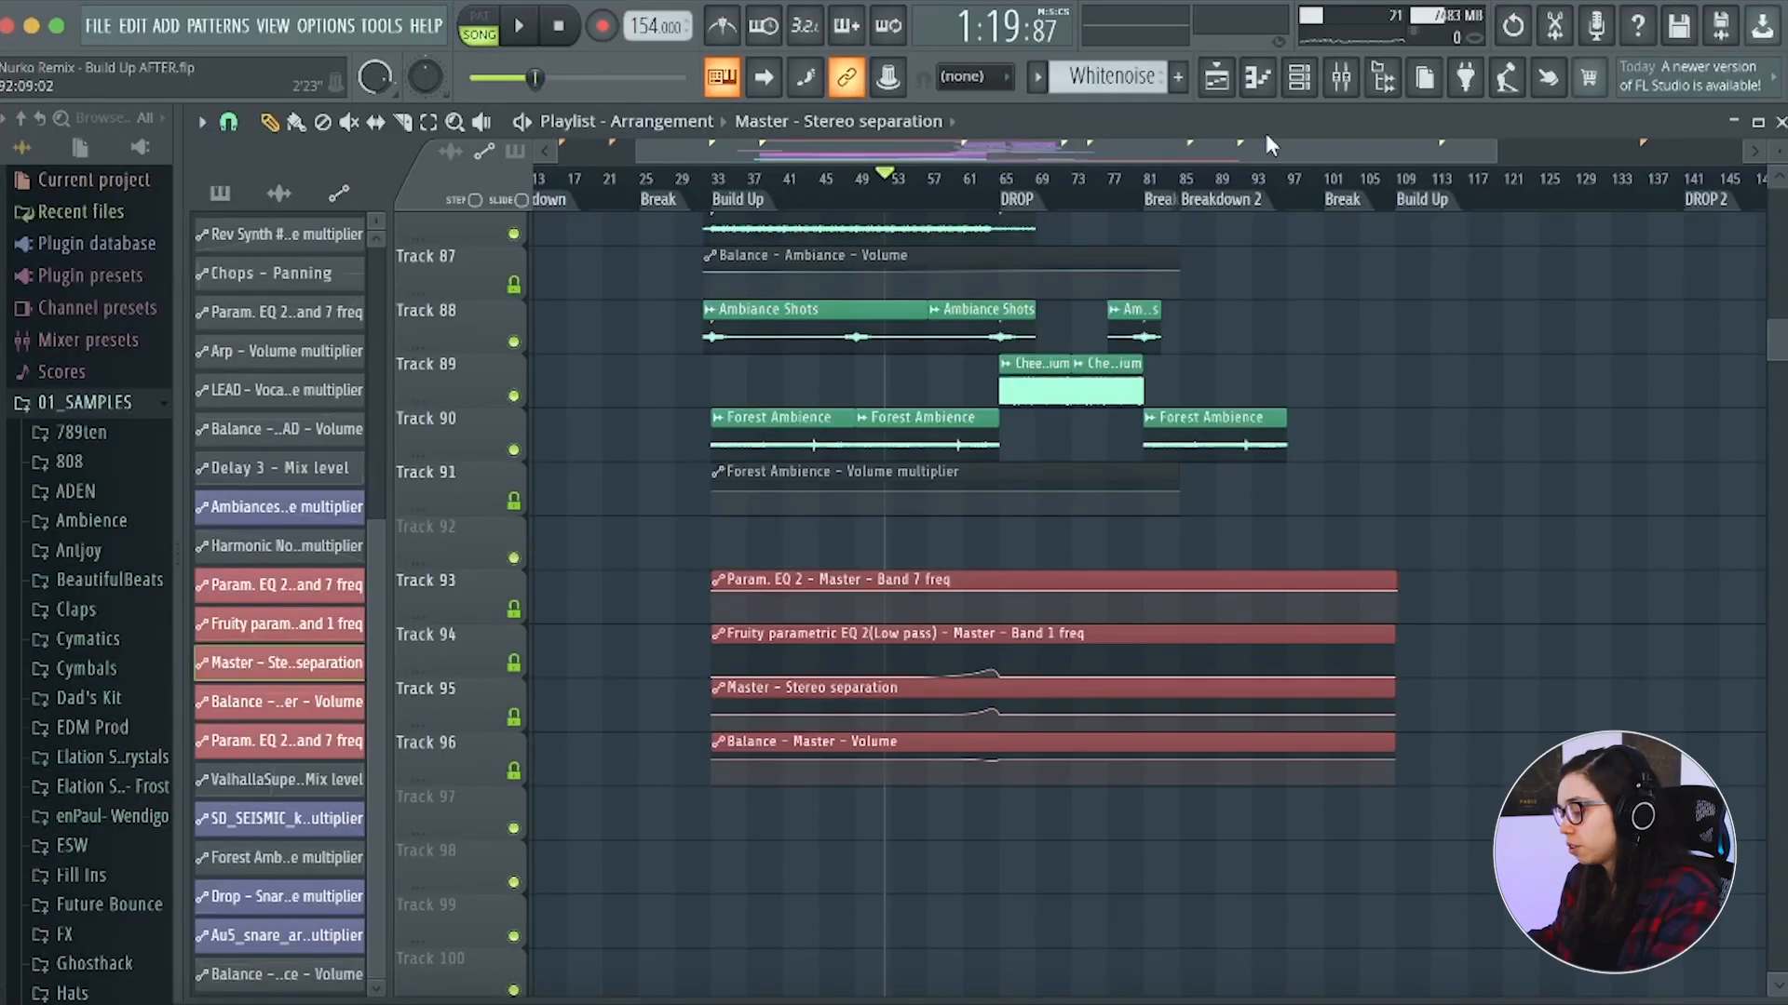
# Inspect the Master channel's effects in the mixer and place the playhead at bar 53 in the build-up
pyautogui.click(1346, 90)
pyautogui.scroll(-5, 1097, 448)
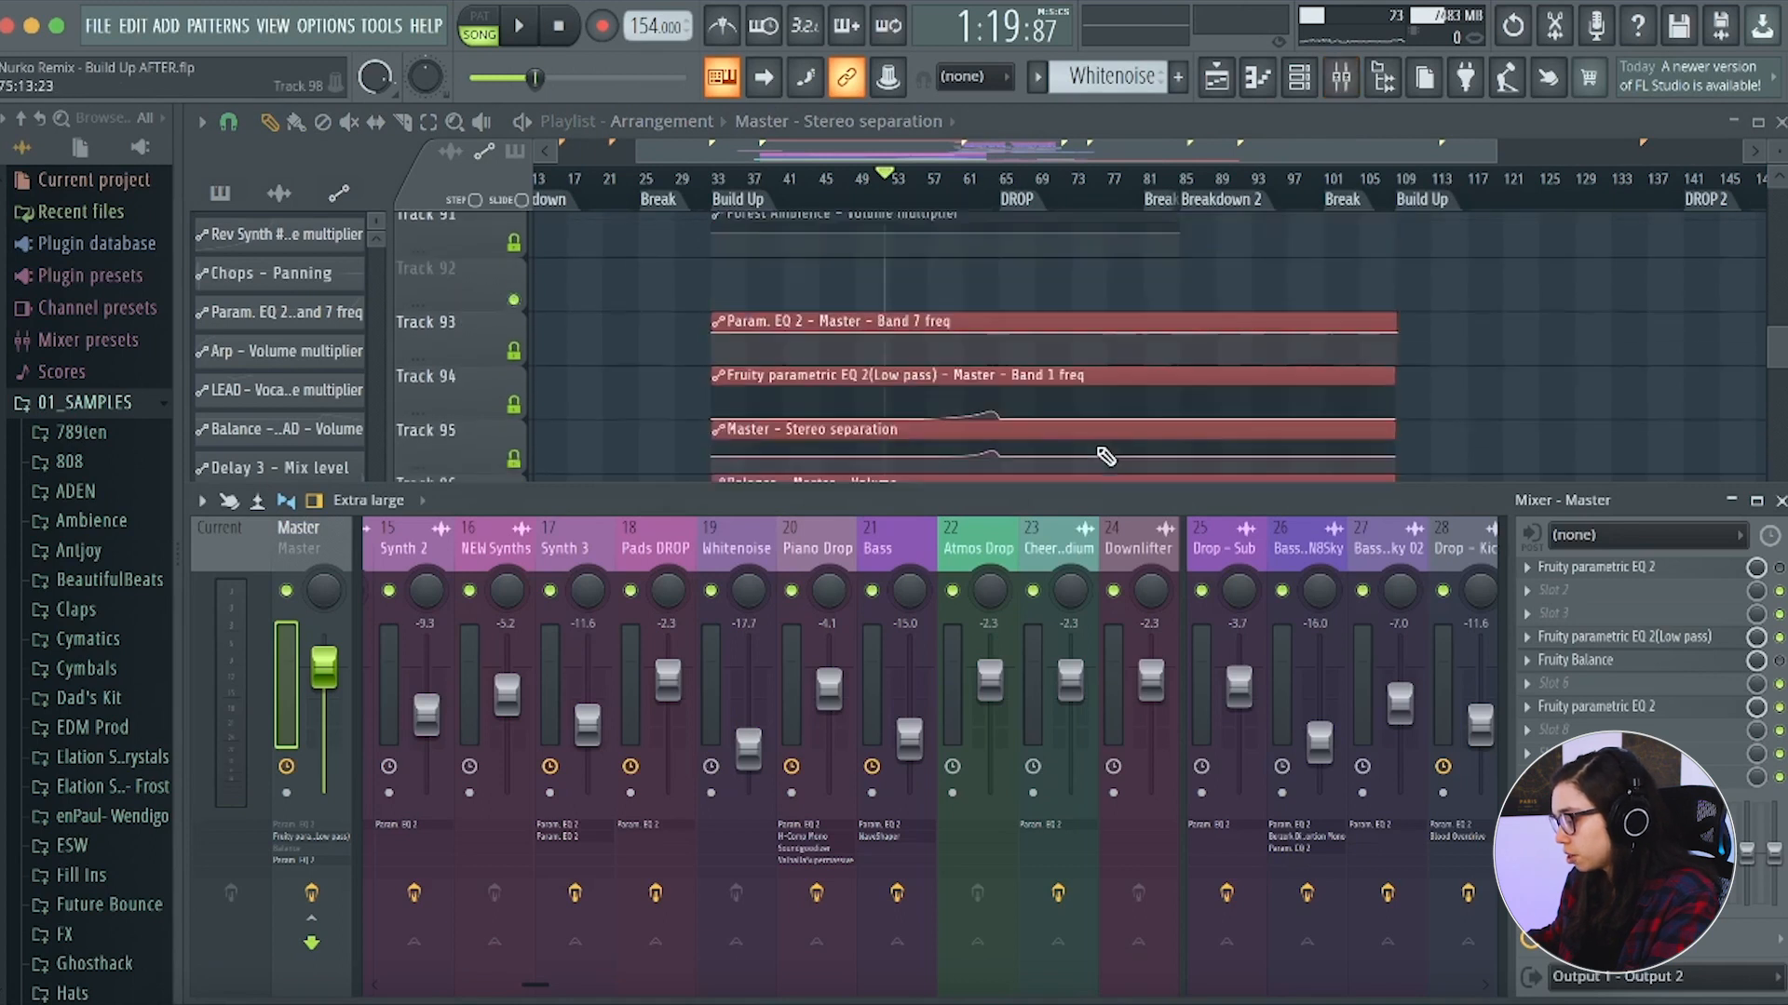
pyautogui.scroll(1, 1104, 449)
pyautogui.click(891, 186)
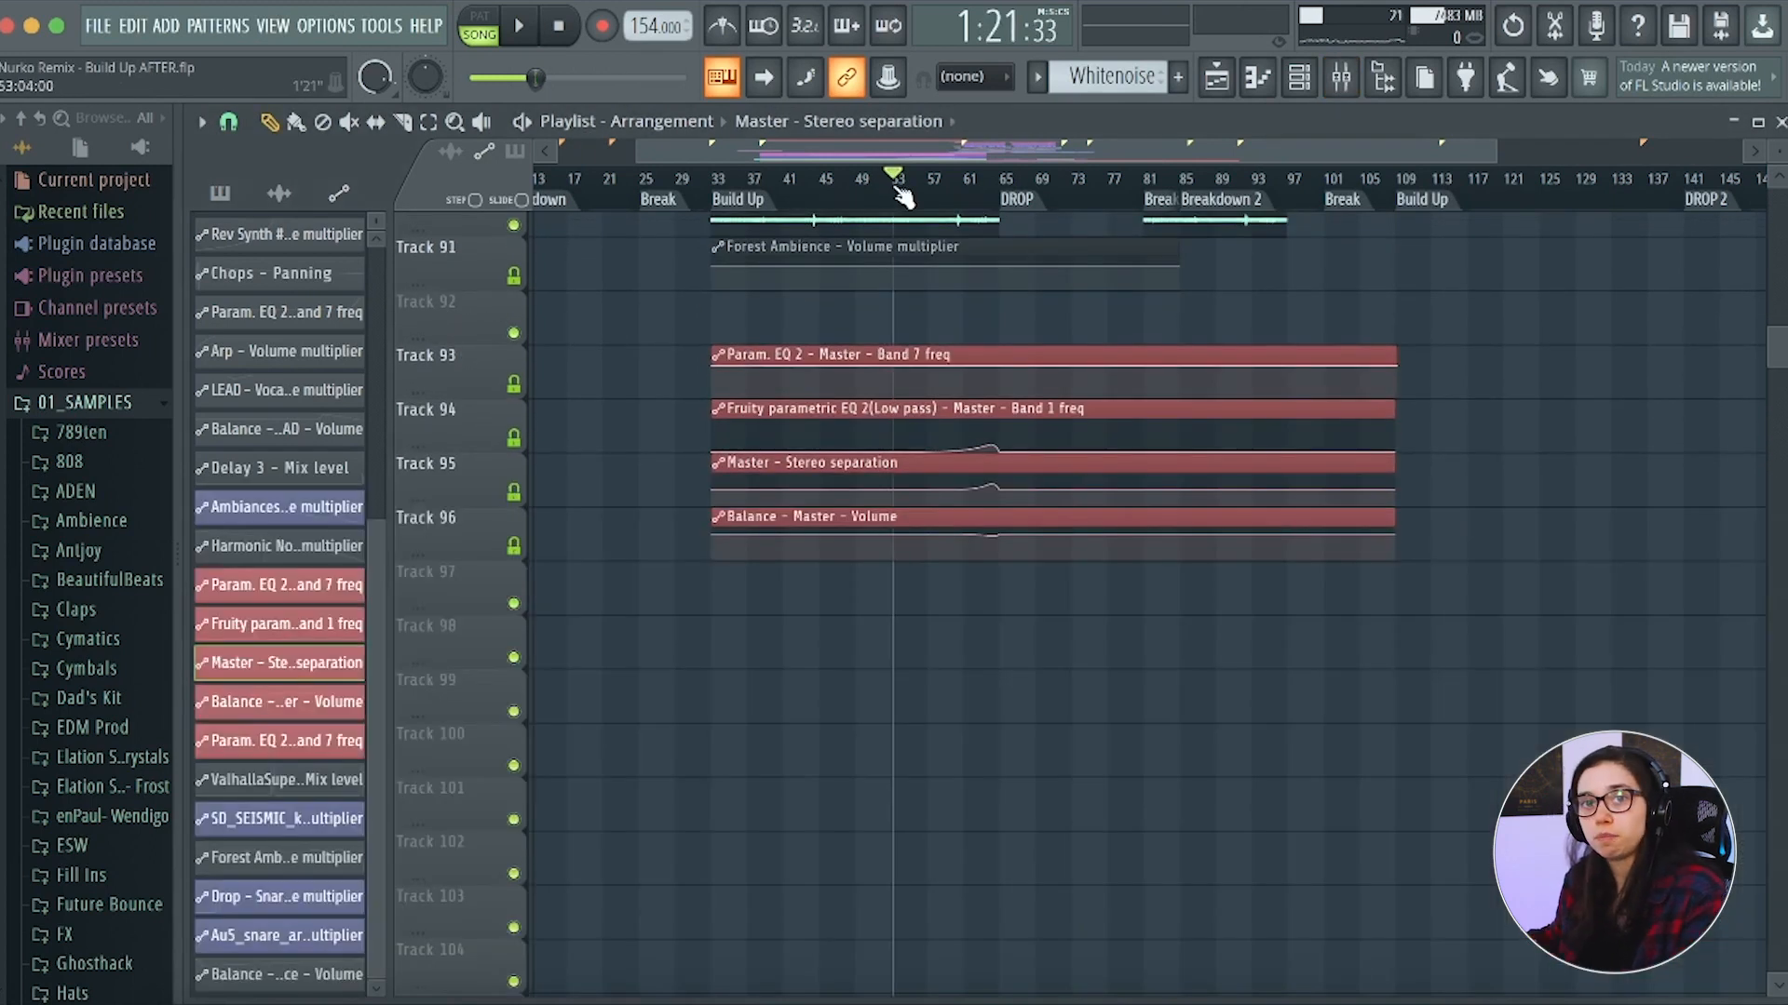
pyautogui.press('F9')
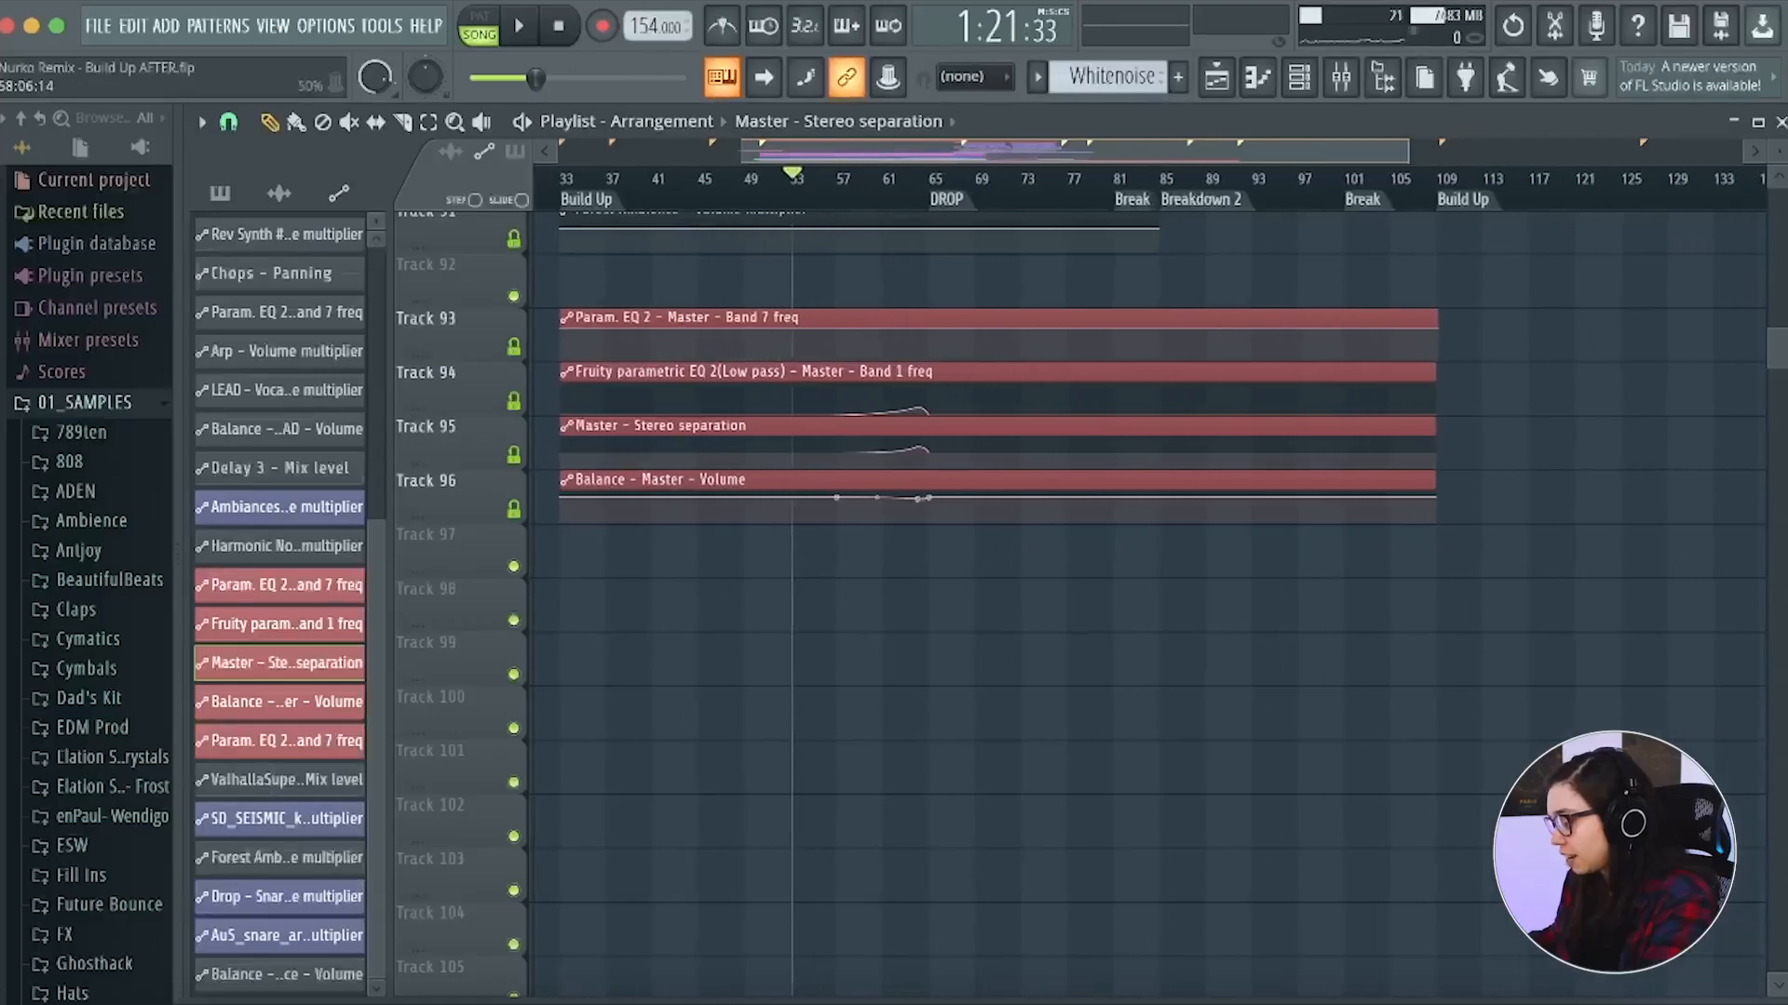
# Compare the Master effect chain with the low pass, stereo separation and balance volume automation clips on tracks 94 to 96
pyautogui.scroll(3, 886, 509)
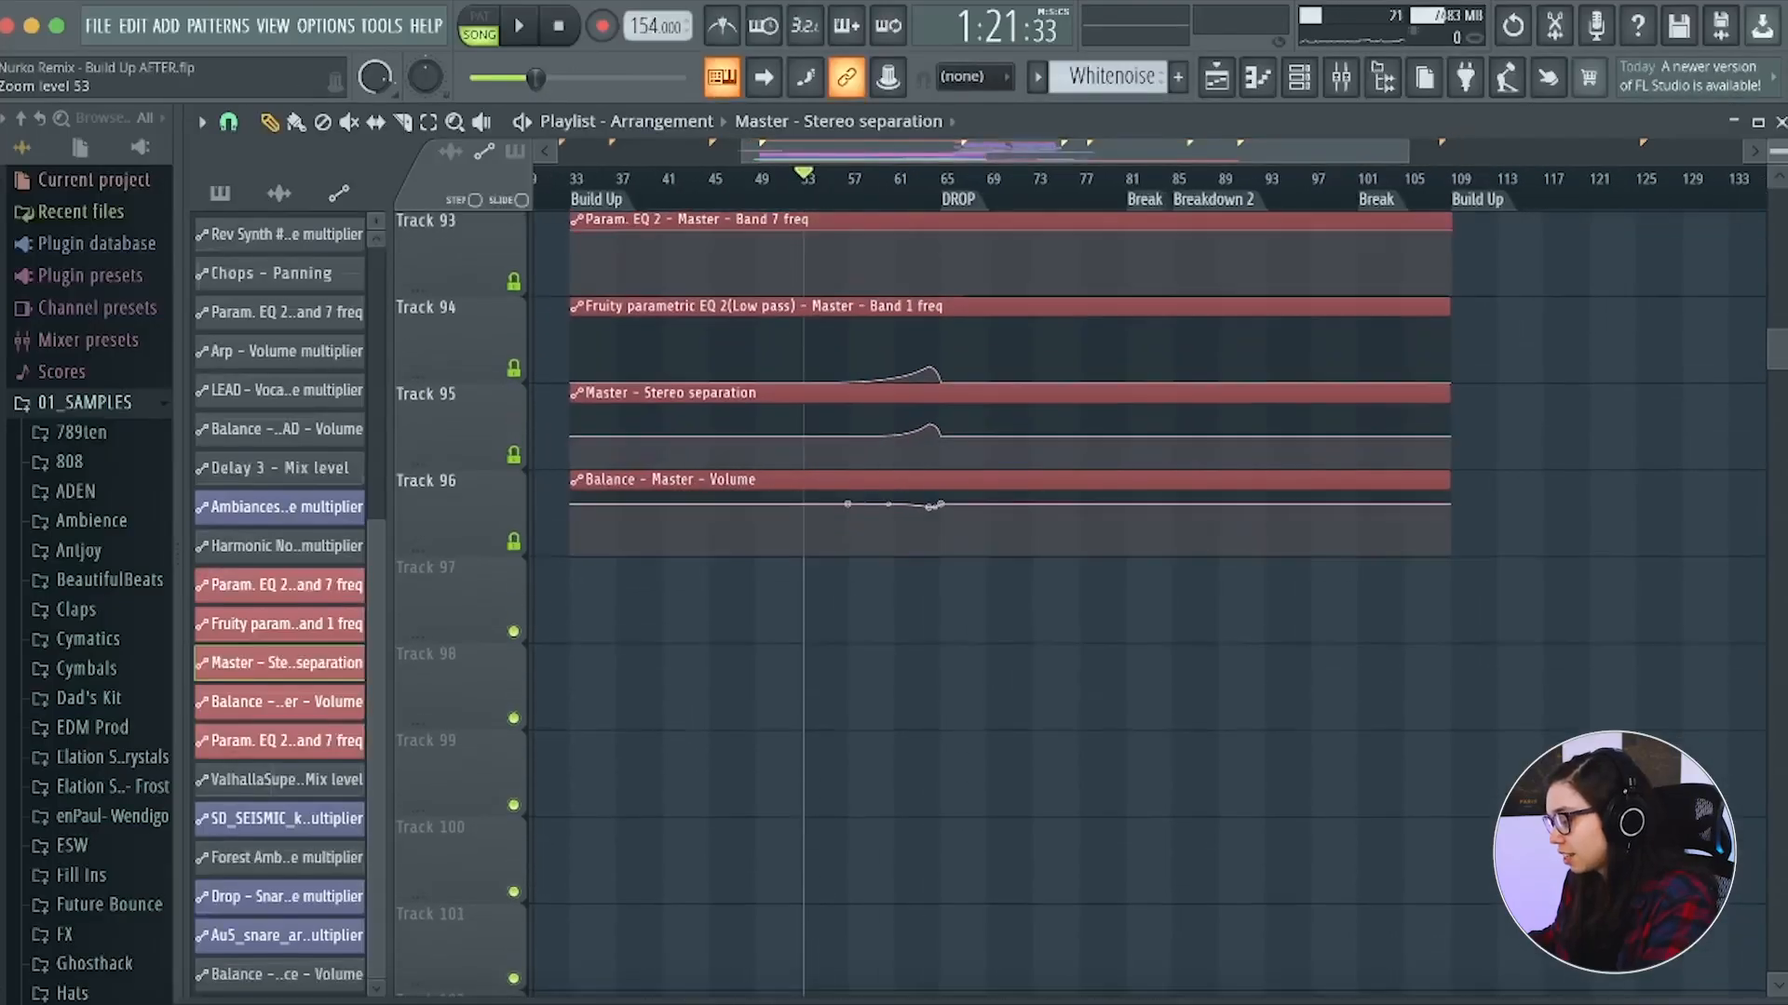
pyautogui.click(1339, 80)
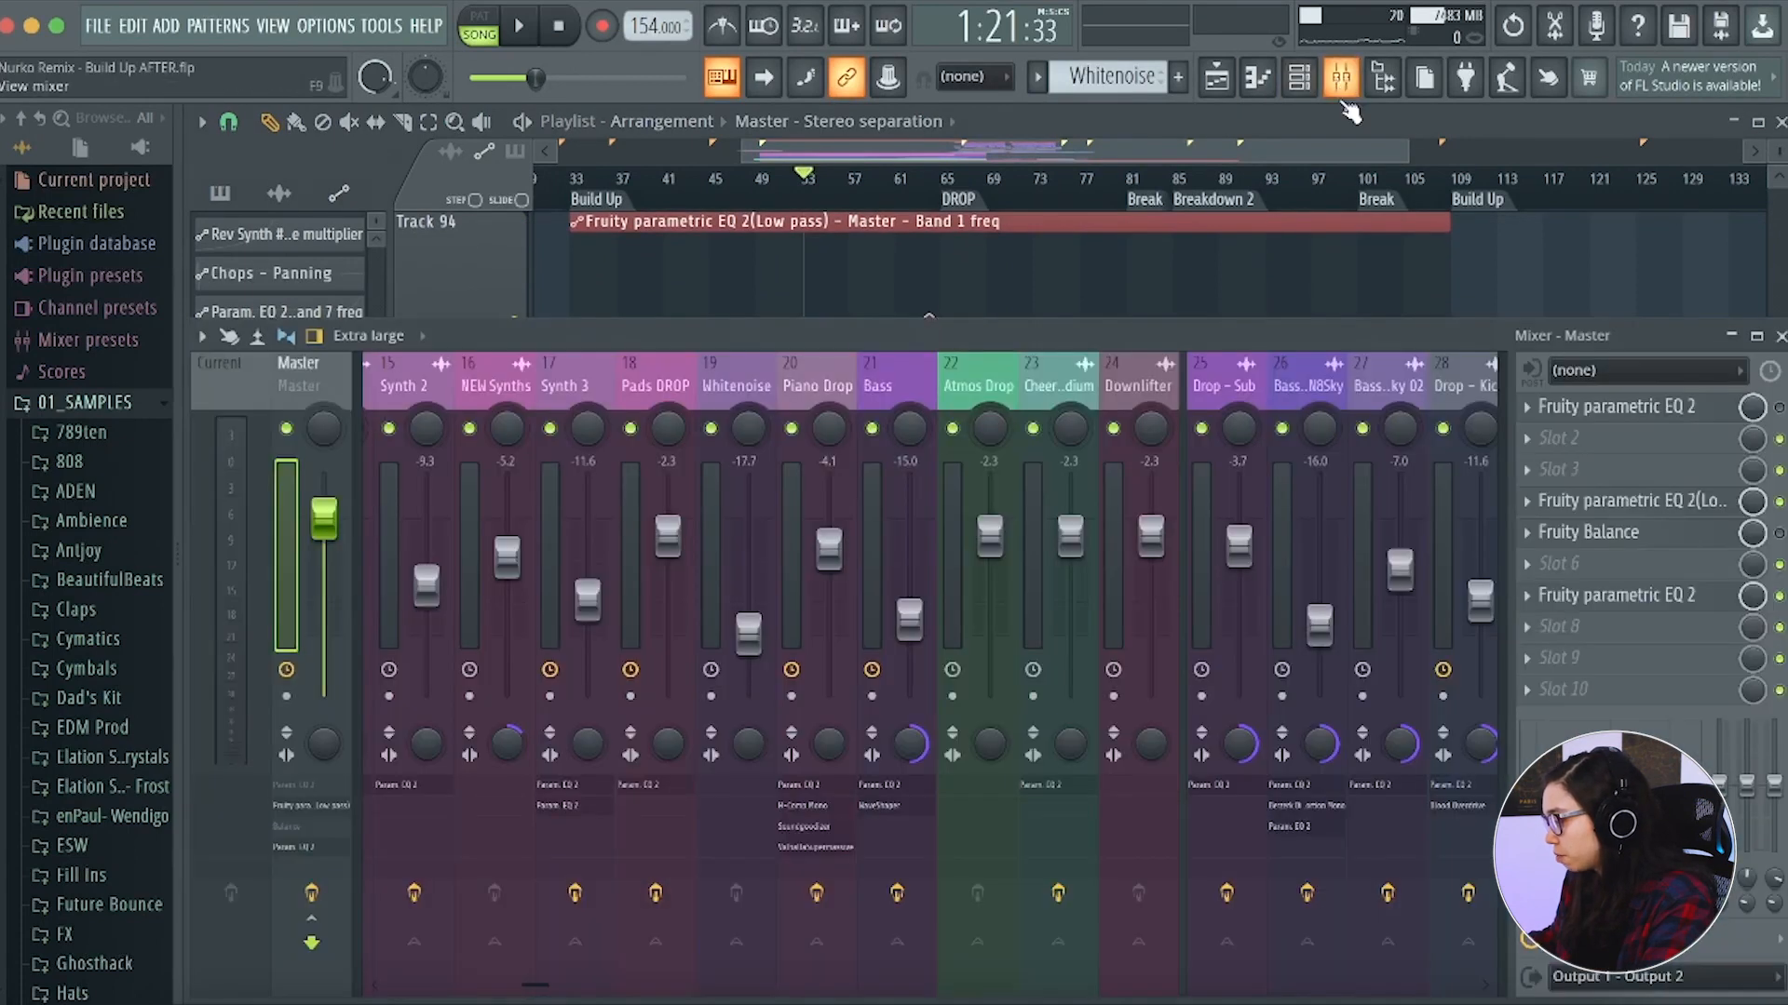
pyautogui.press('F9')
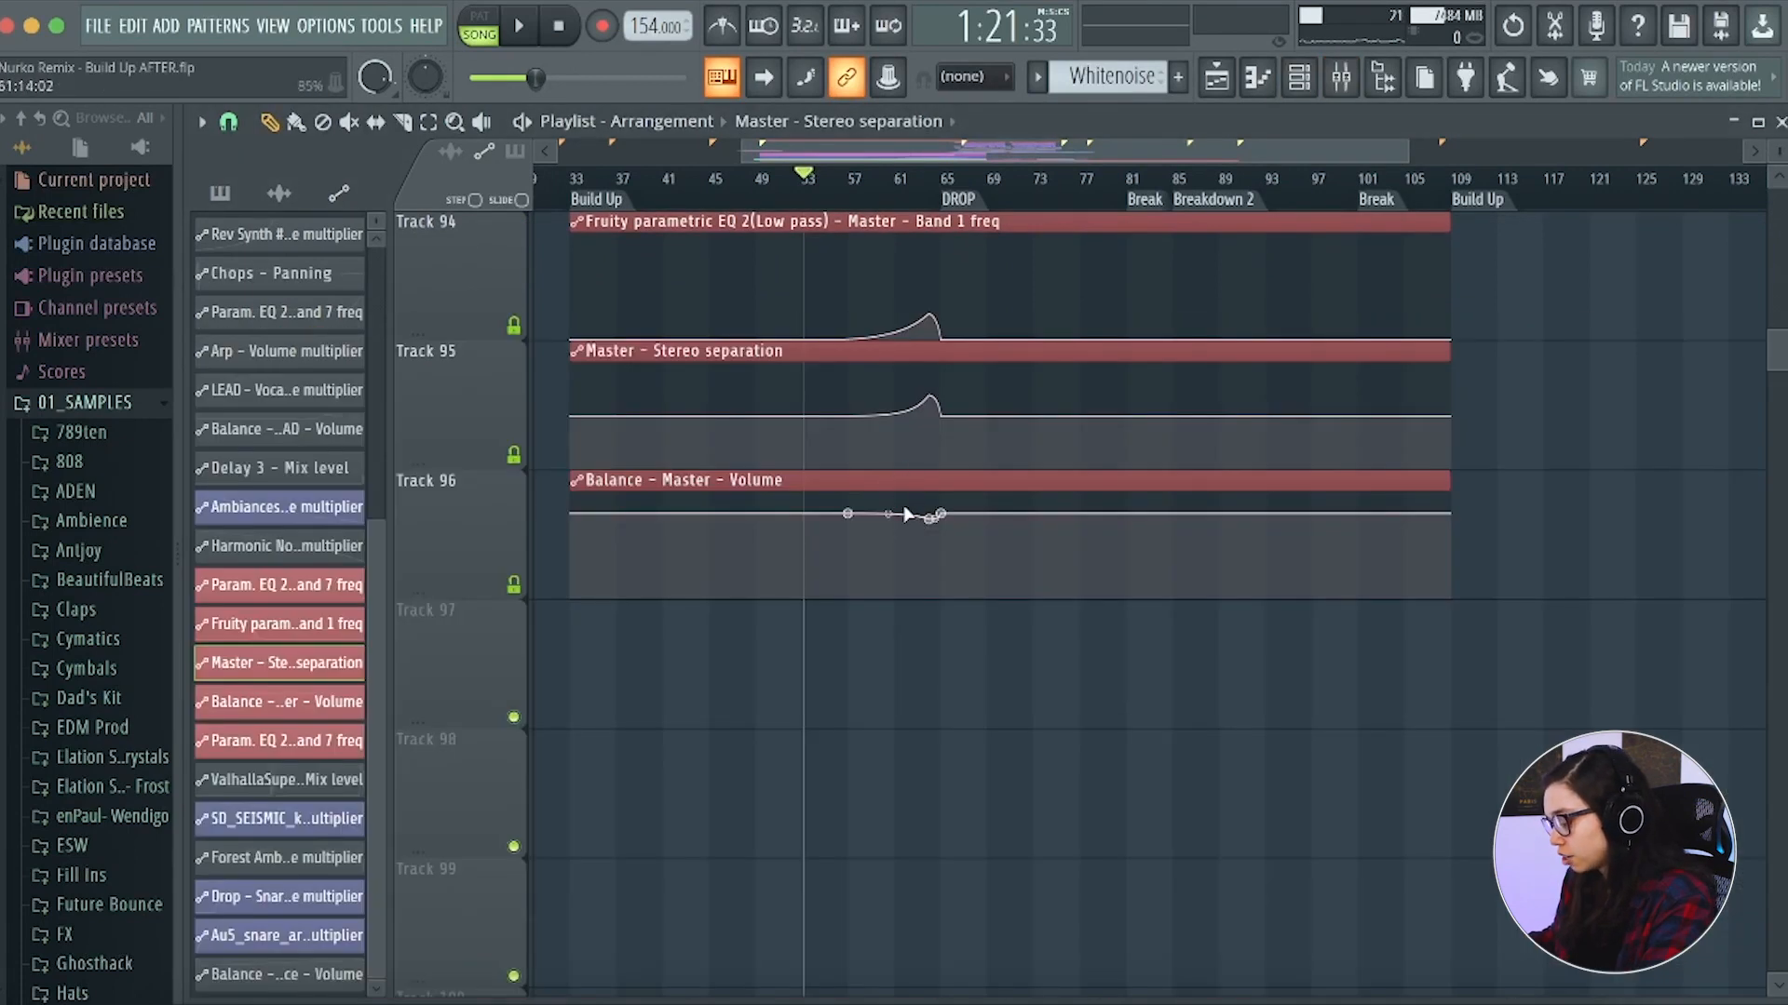
pyautogui.scroll(3, 906, 515)
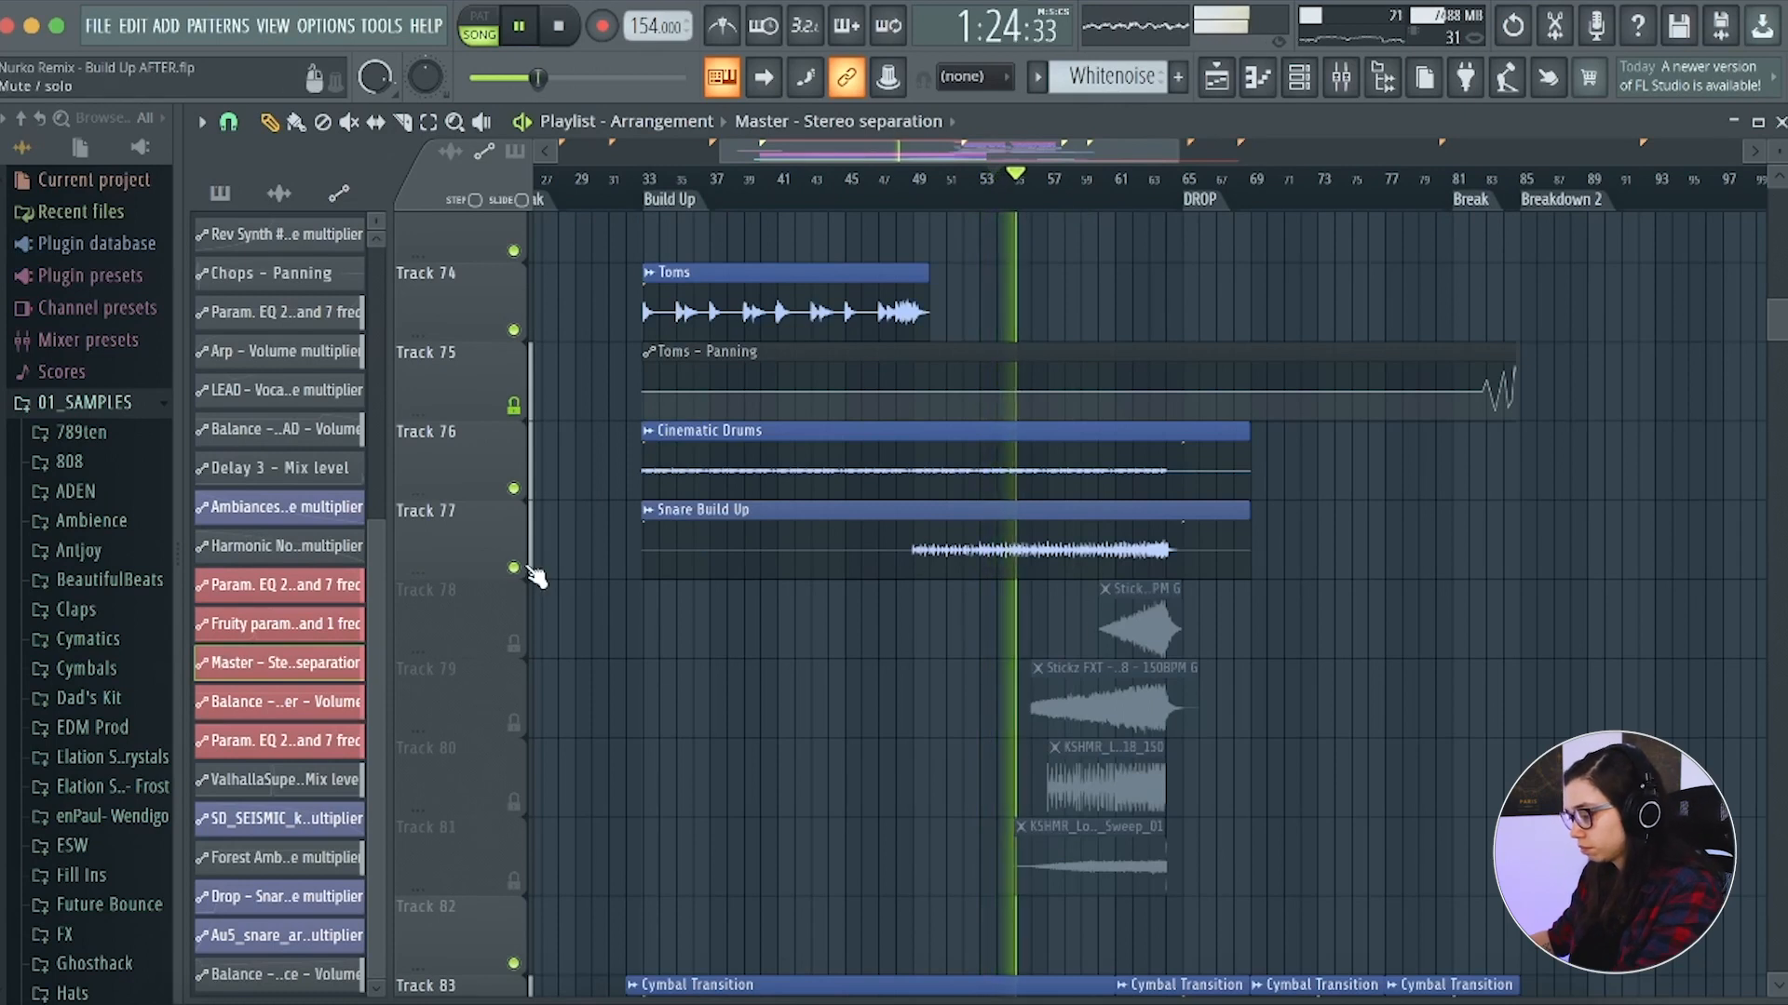
# Listen to the Snare Build Up on track 77 in solo, restore the other tracks and stop playback
pyautogui.rightClick(515, 567)
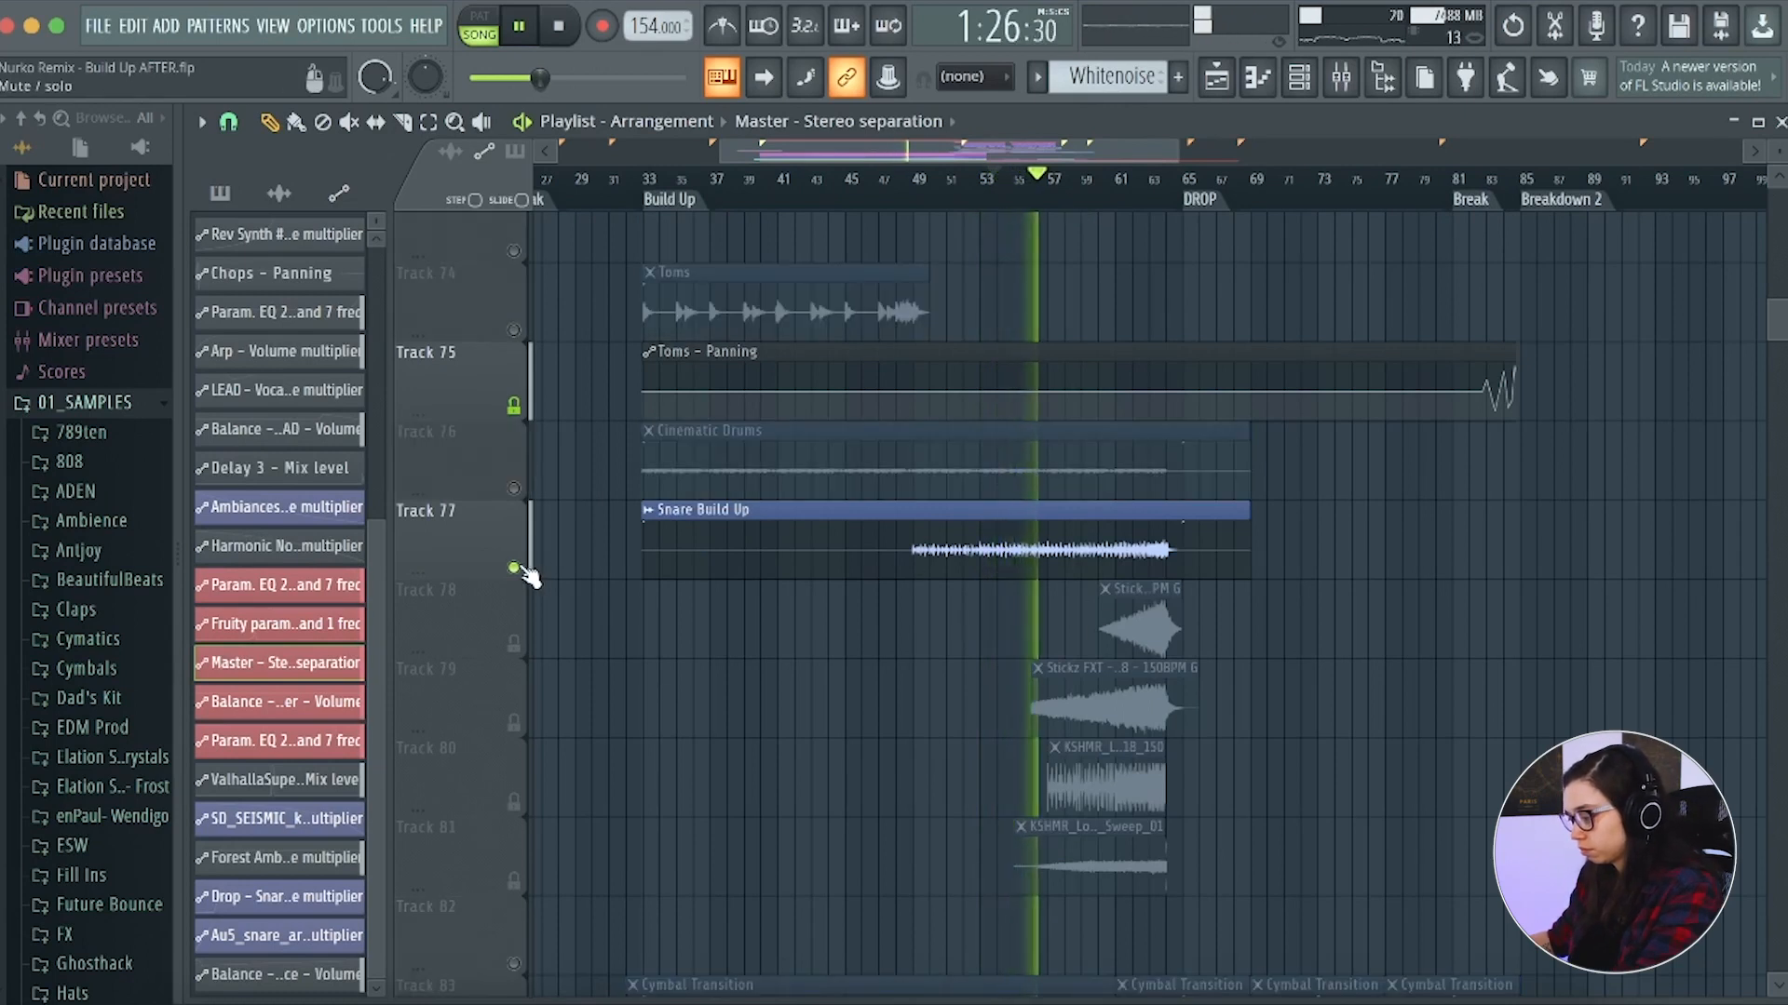
pyautogui.rightClick(520, 568)
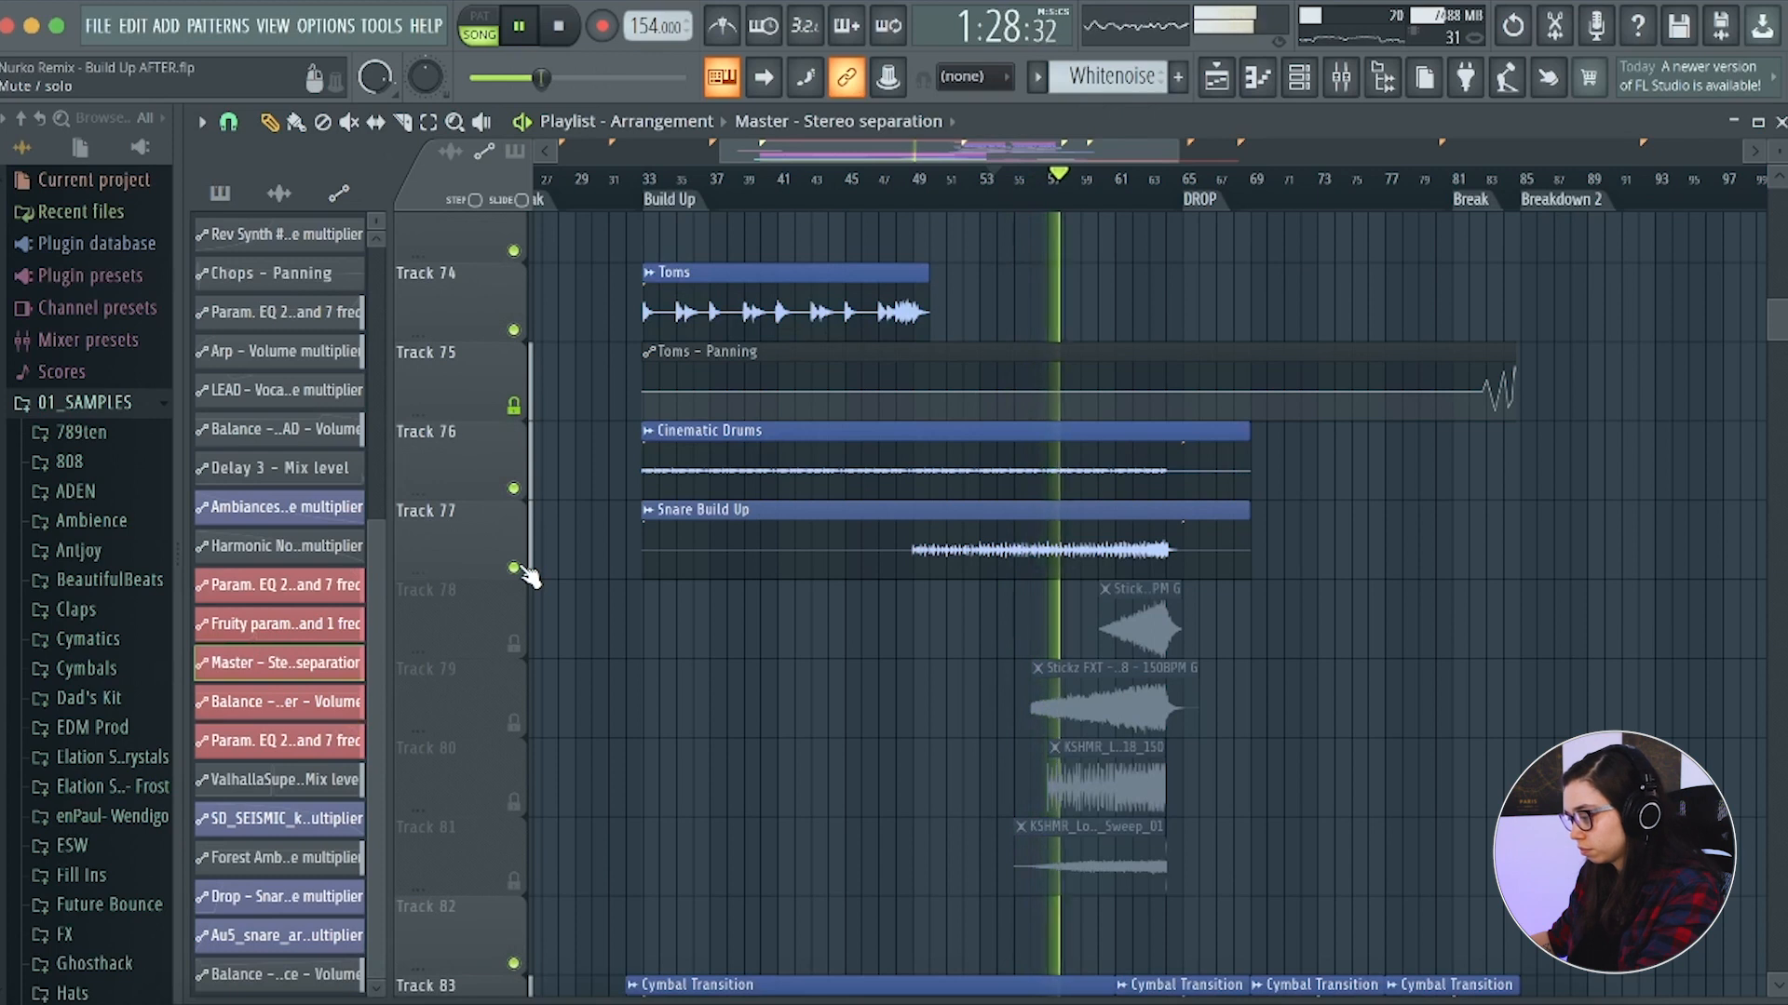
pyautogui.press('space')
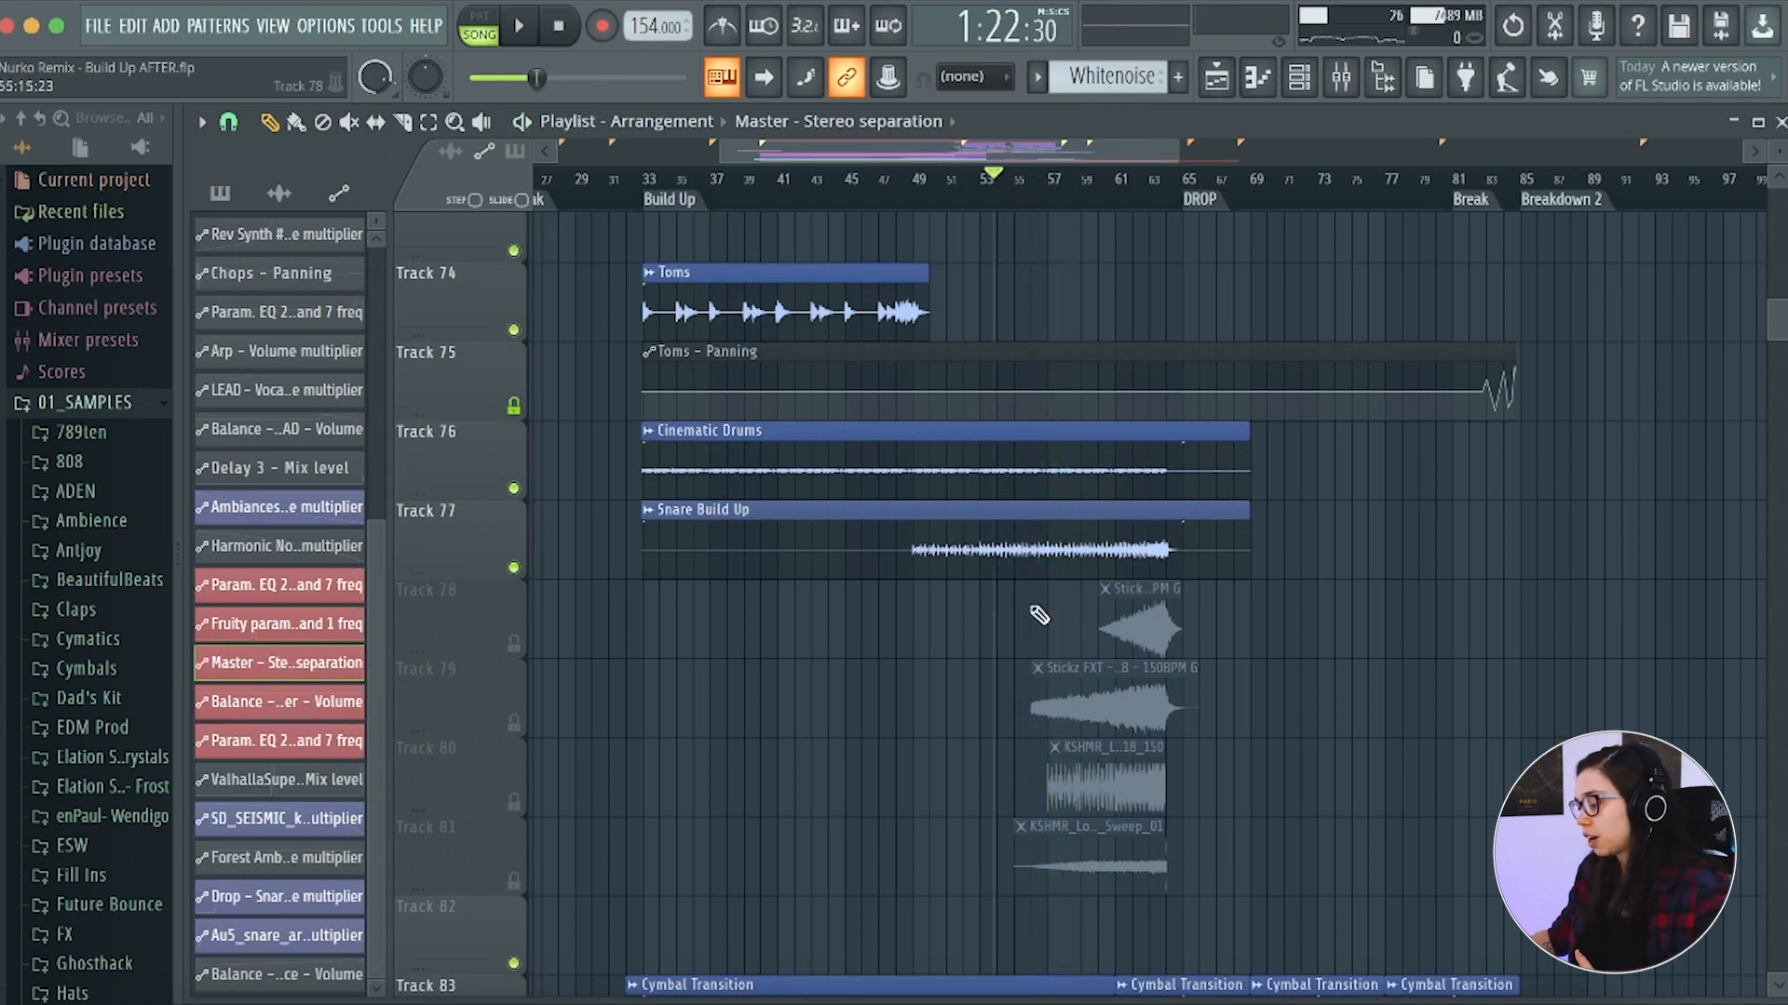
# Unmute the KSHMR long fill on track 80 and play the build-up from about bar 54
pyautogui.click(515, 803)
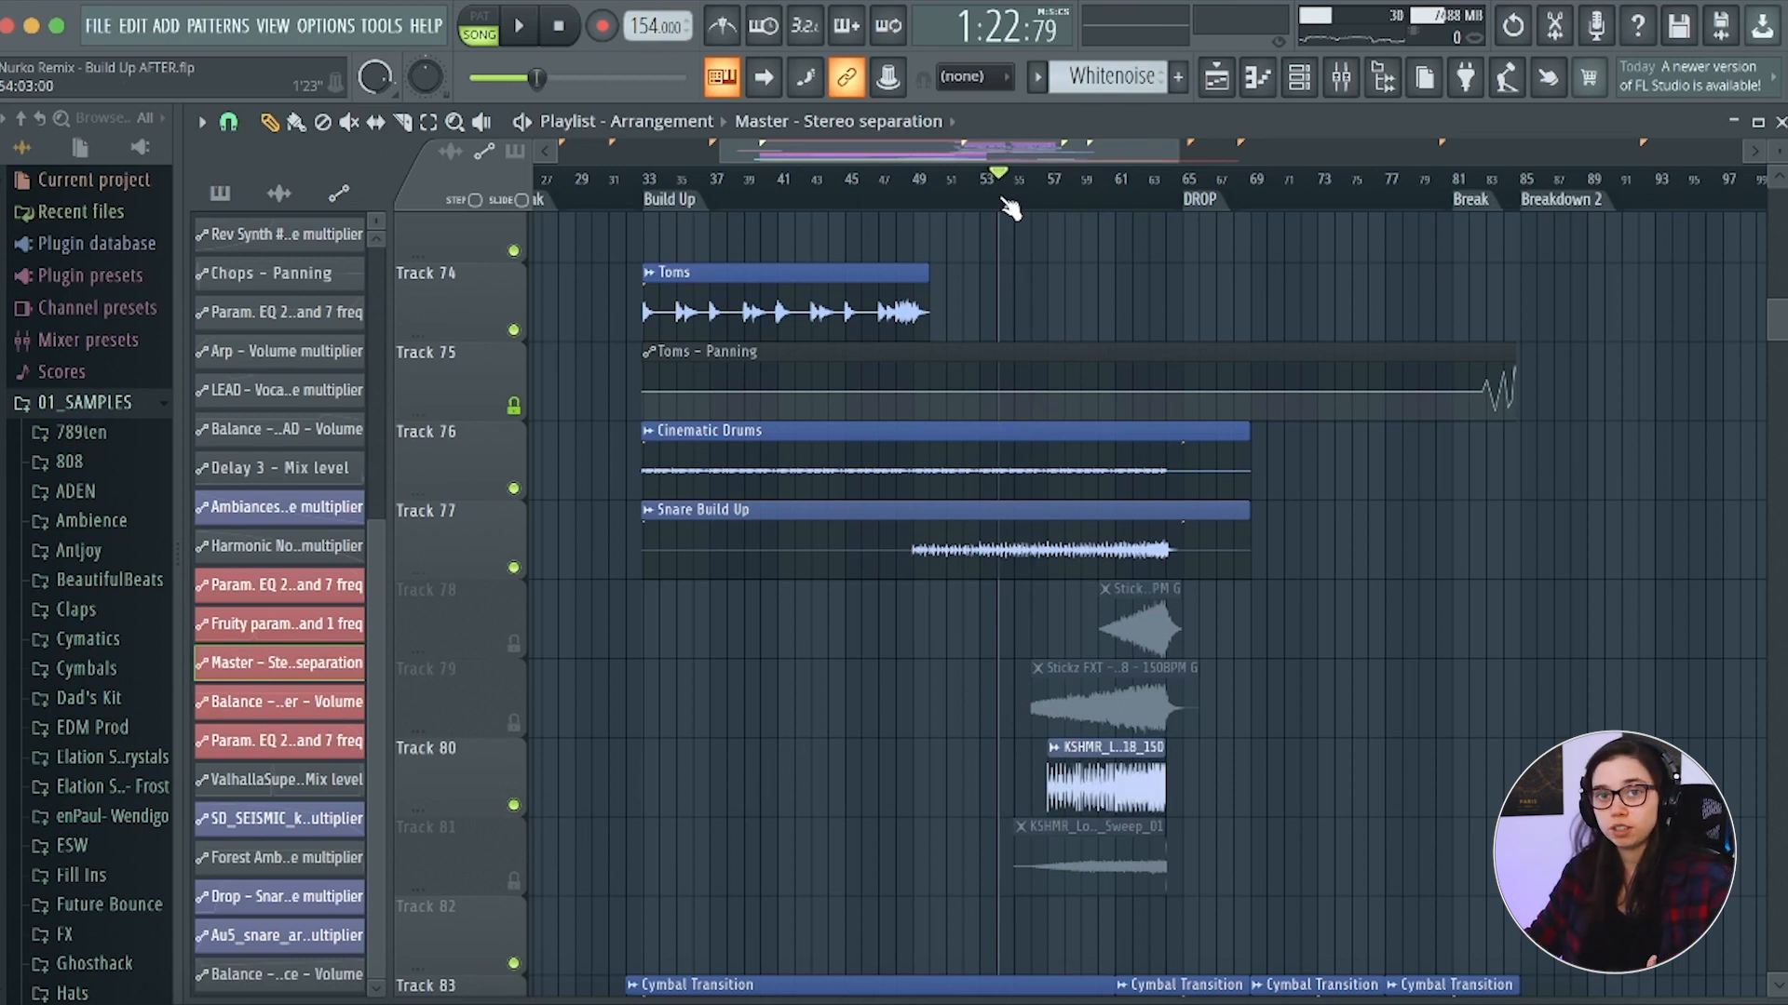
pyautogui.press('space')
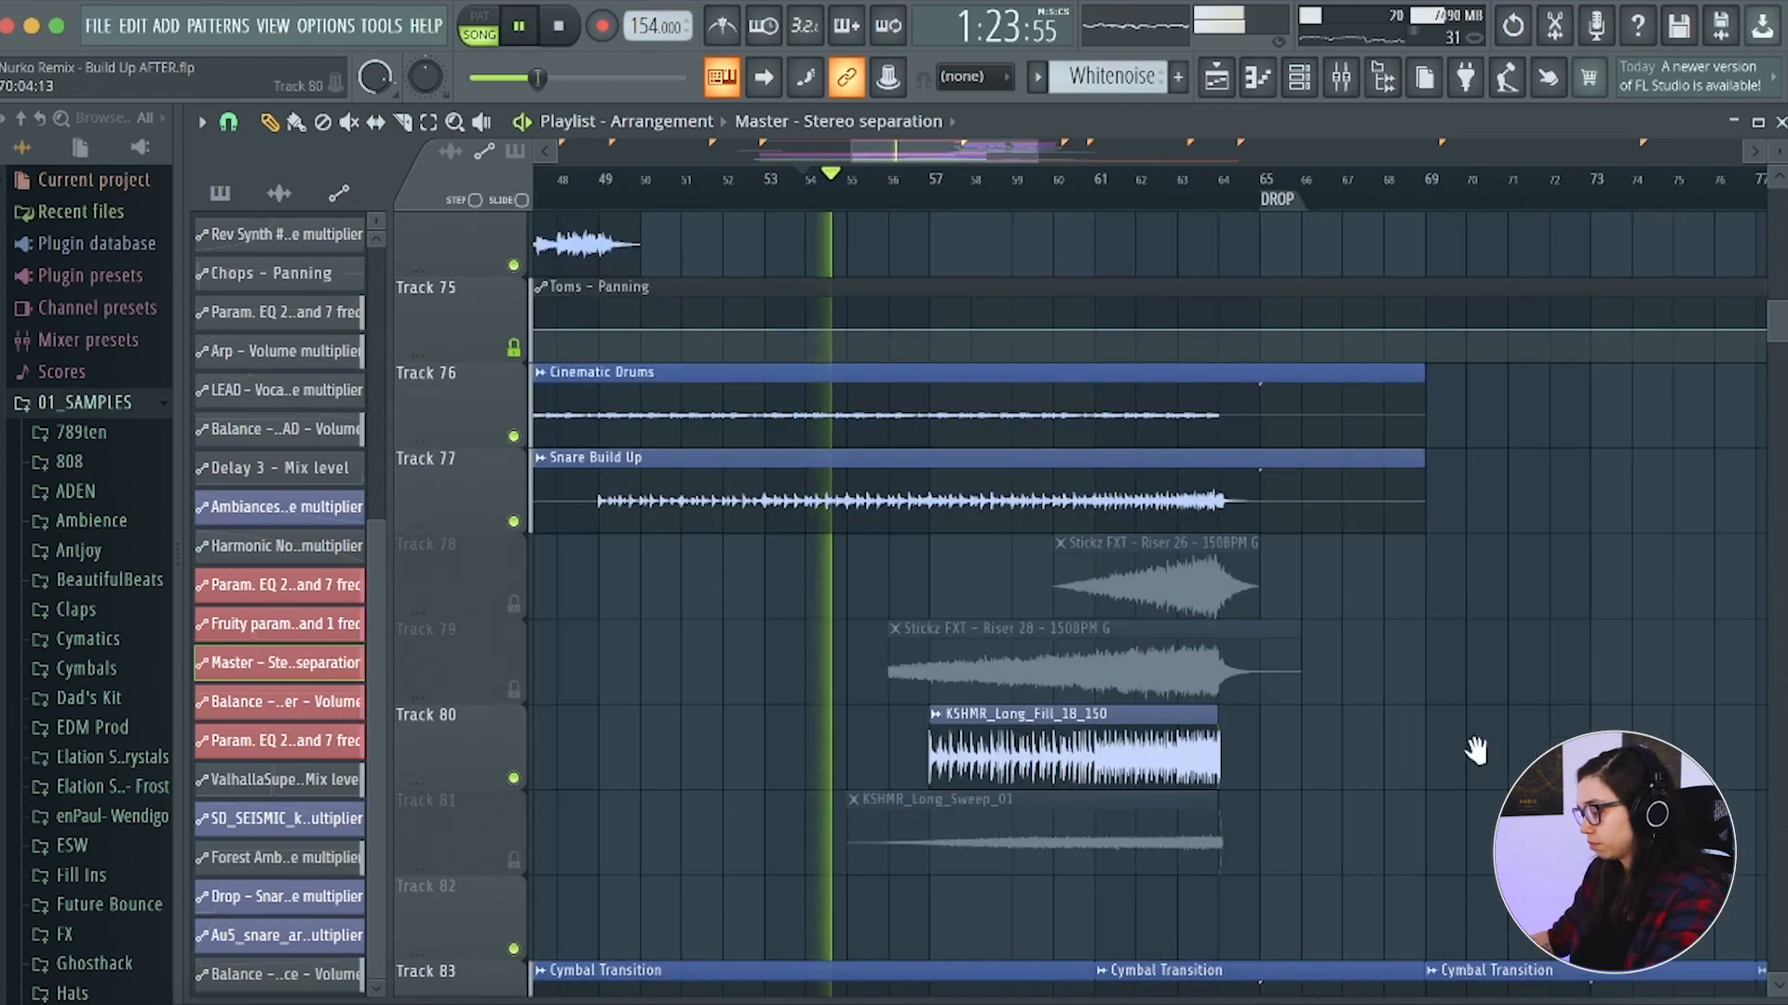
pyautogui.moveTo(1477, 750); pyautogui.dragTo(1530, 763)
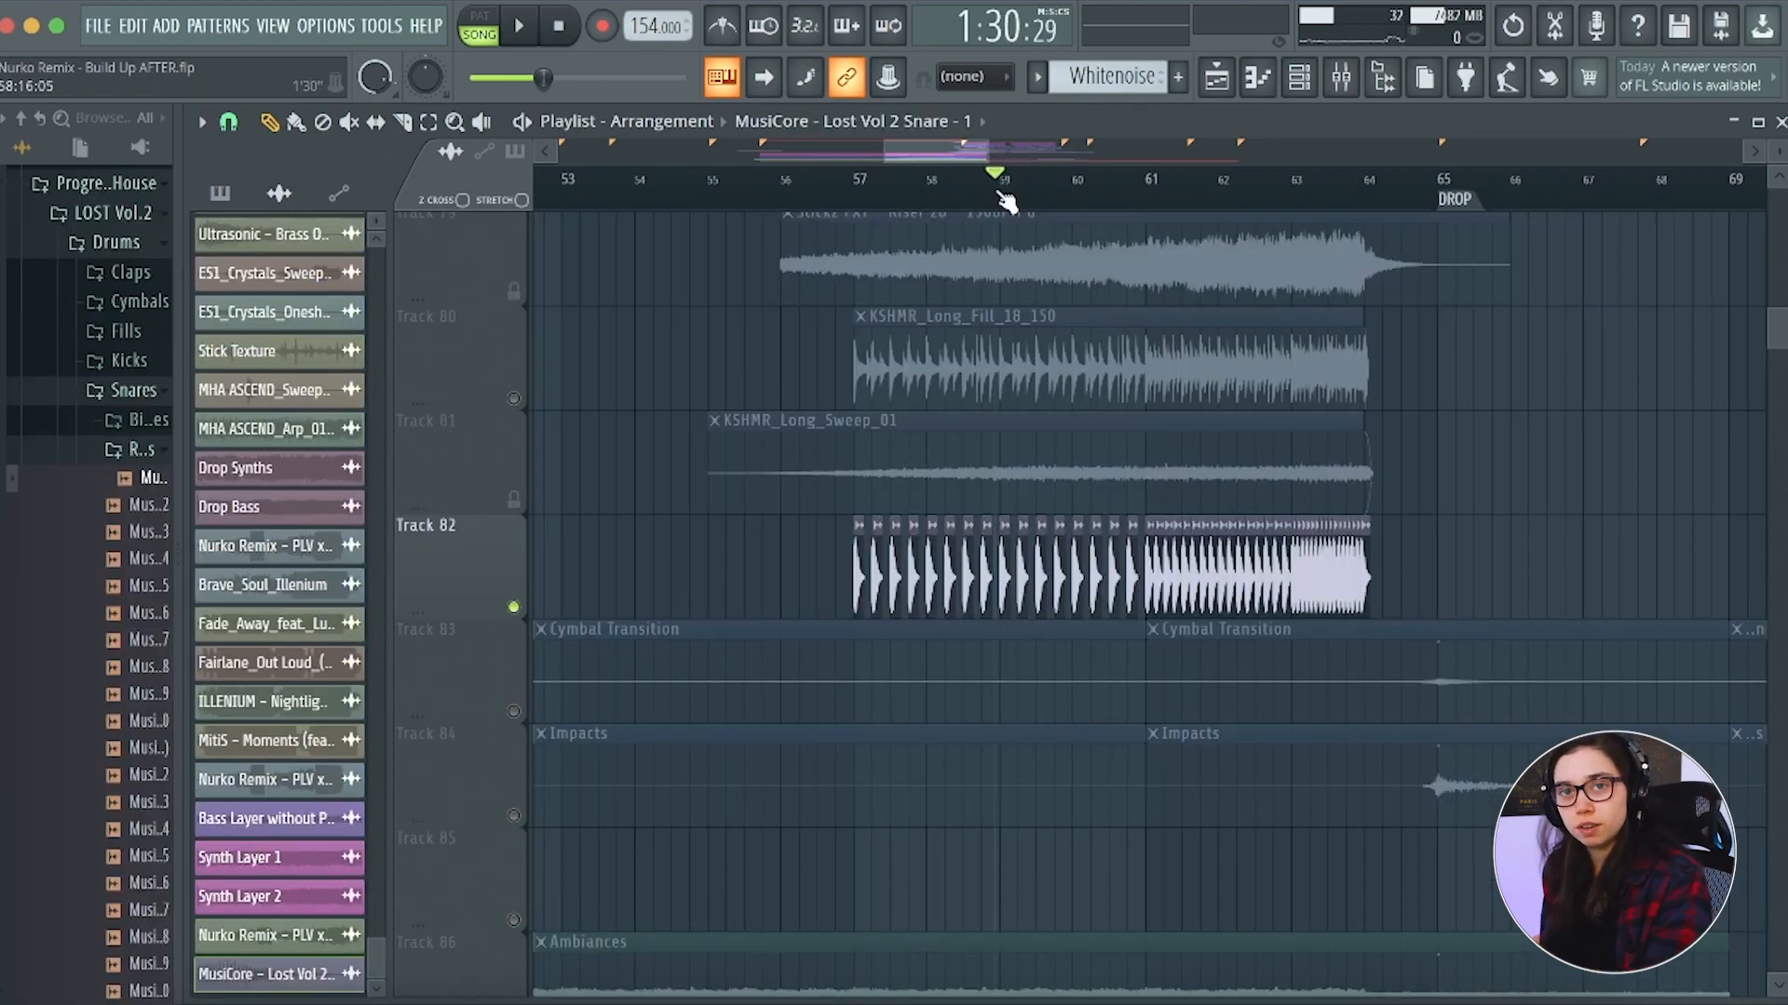
# Audition the soloed snare roll on track 82 and insert an empty track directly below it
pyautogui.press('space')
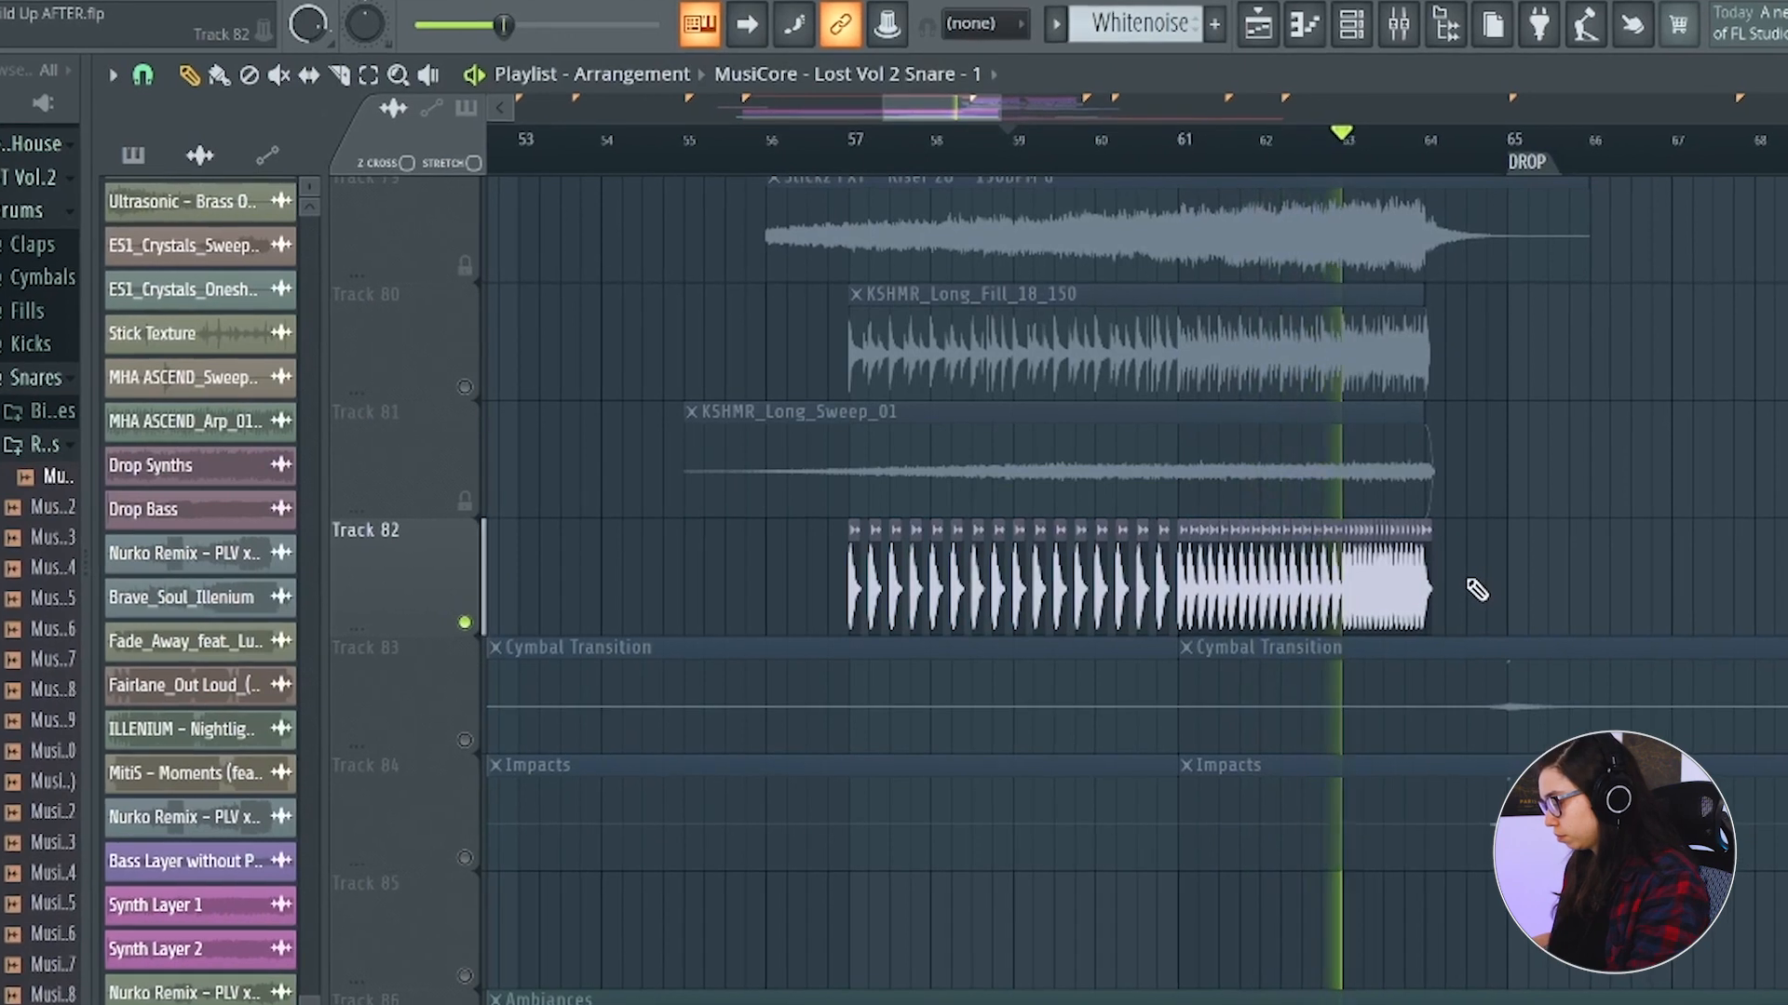
pyautogui.click(1013, 534)
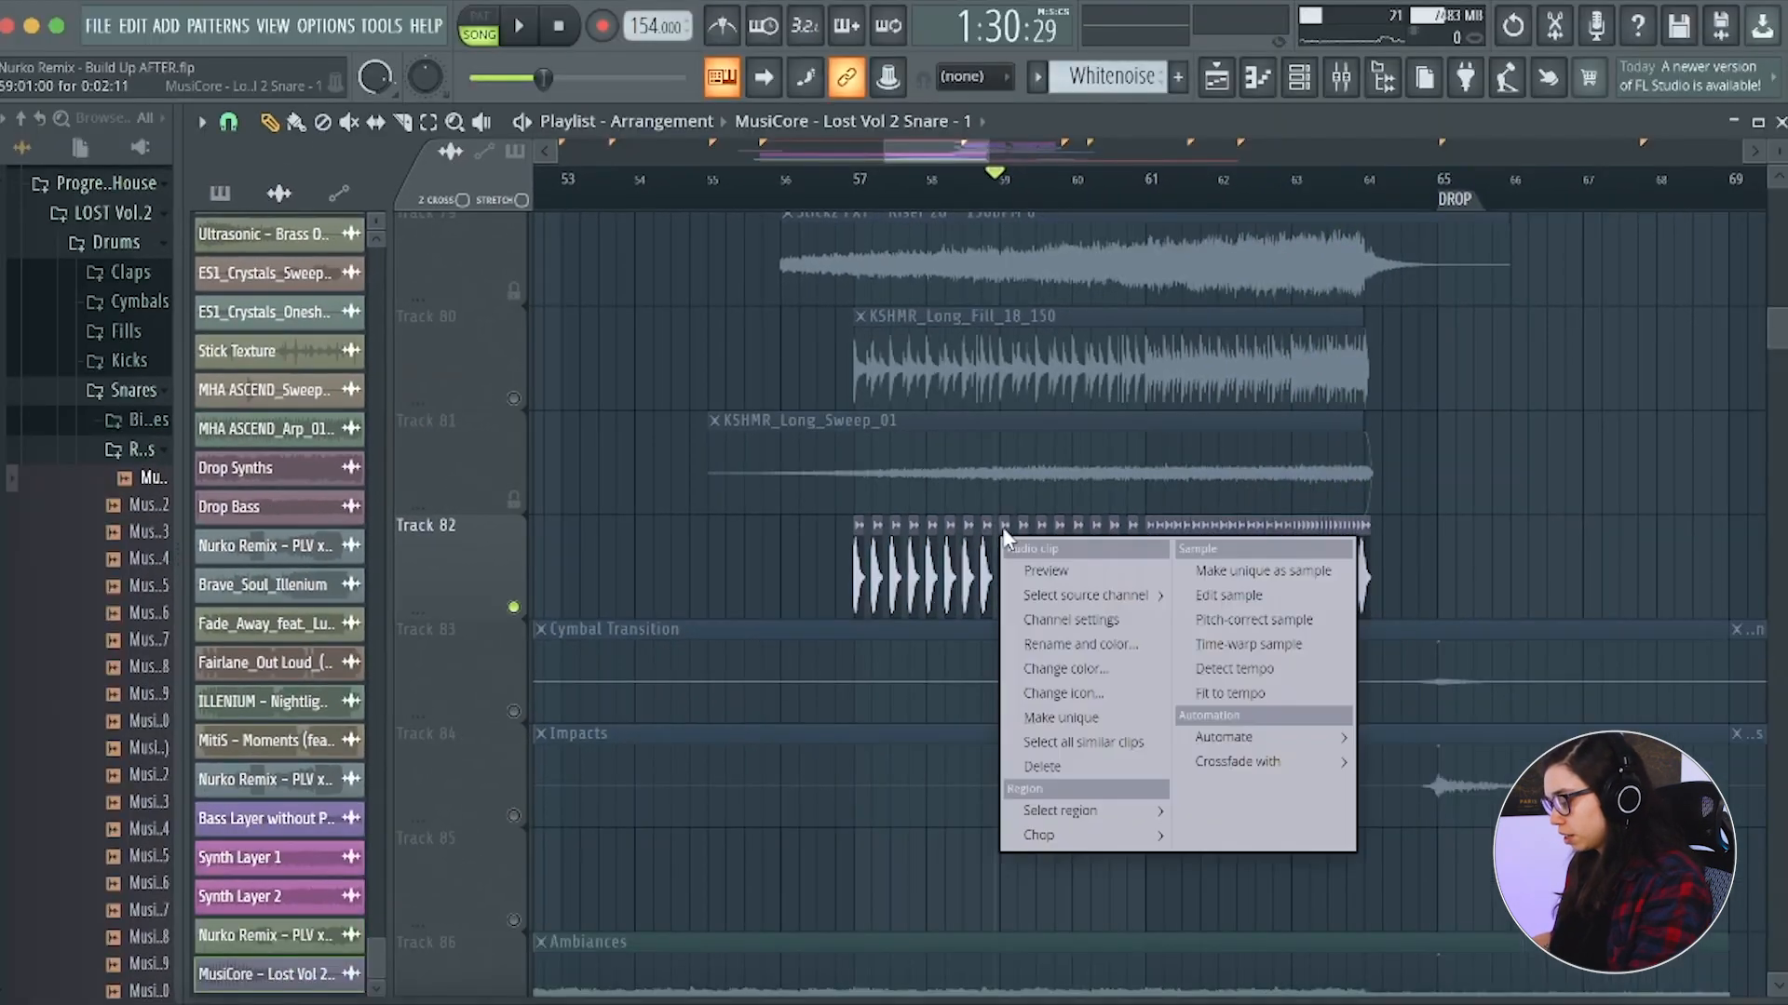
pyautogui.press('Escape')
pyautogui.rightClick(459, 589)
pyautogui.press('Escape')
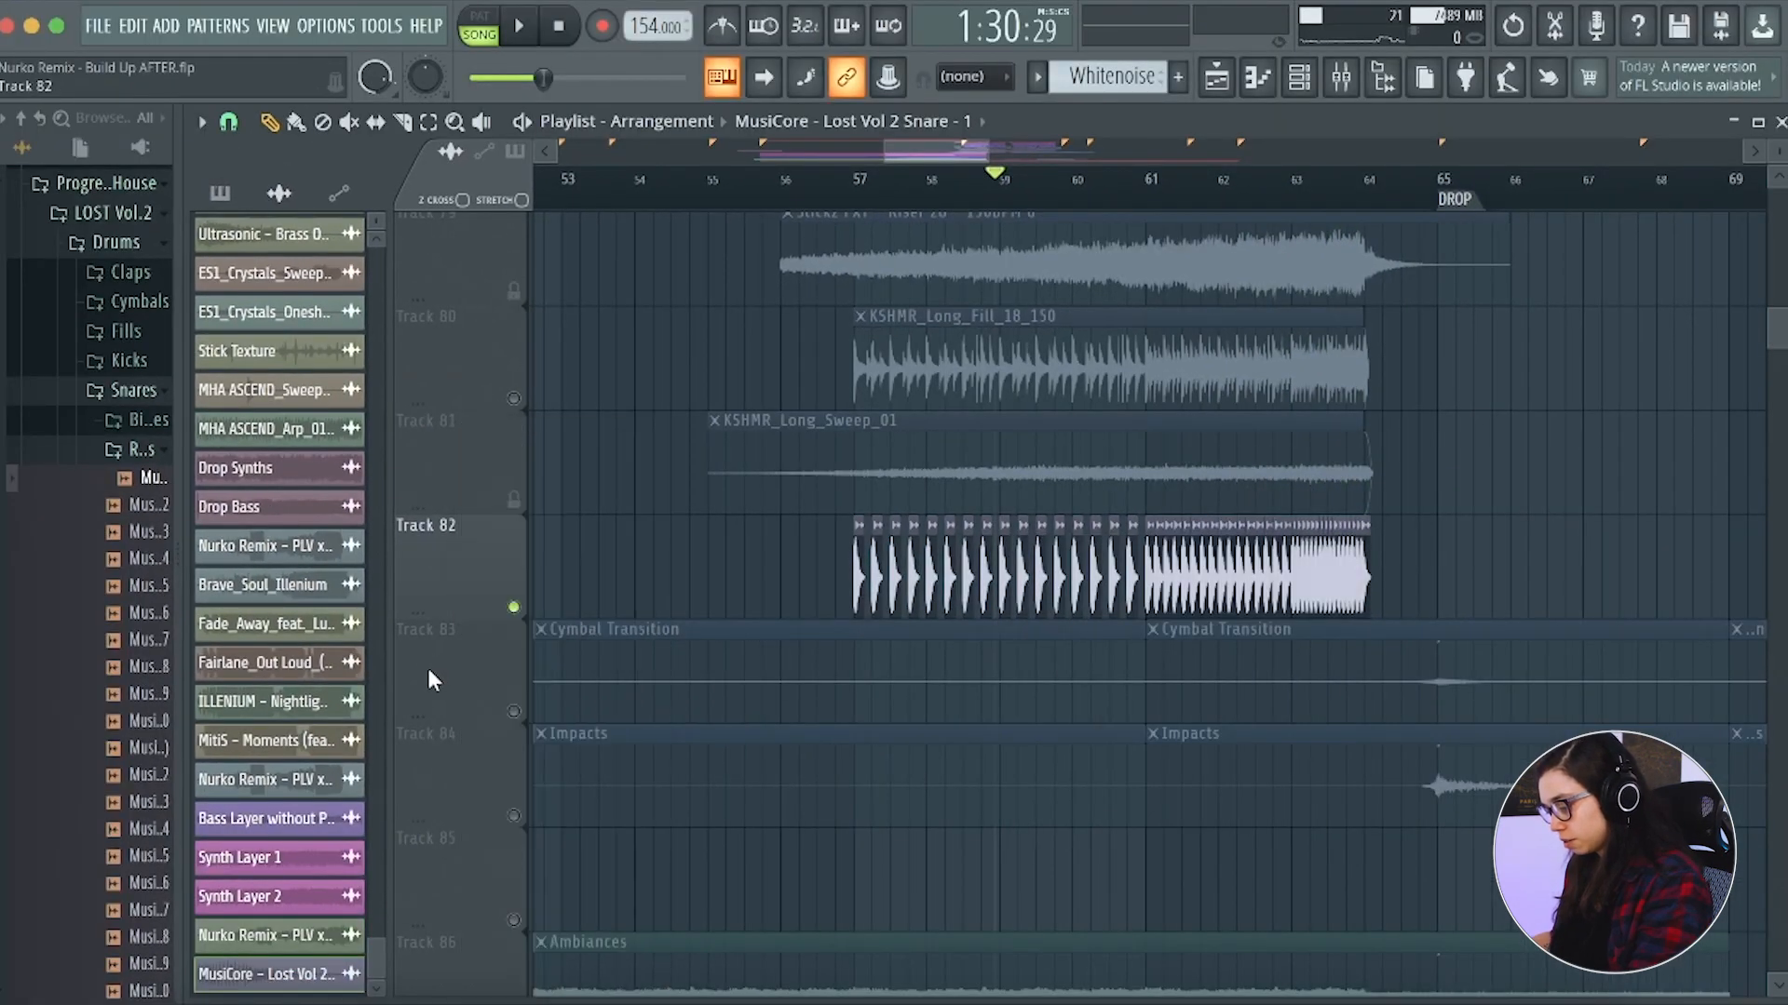
pyautogui.rightClick(426, 665)
pyautogui.click(522, 891)
# Set the MusiCore snare sample's pitch range to 12 semitones and create an automation clip for its channel pitch
pyautogui.doubleClick(872, 534)
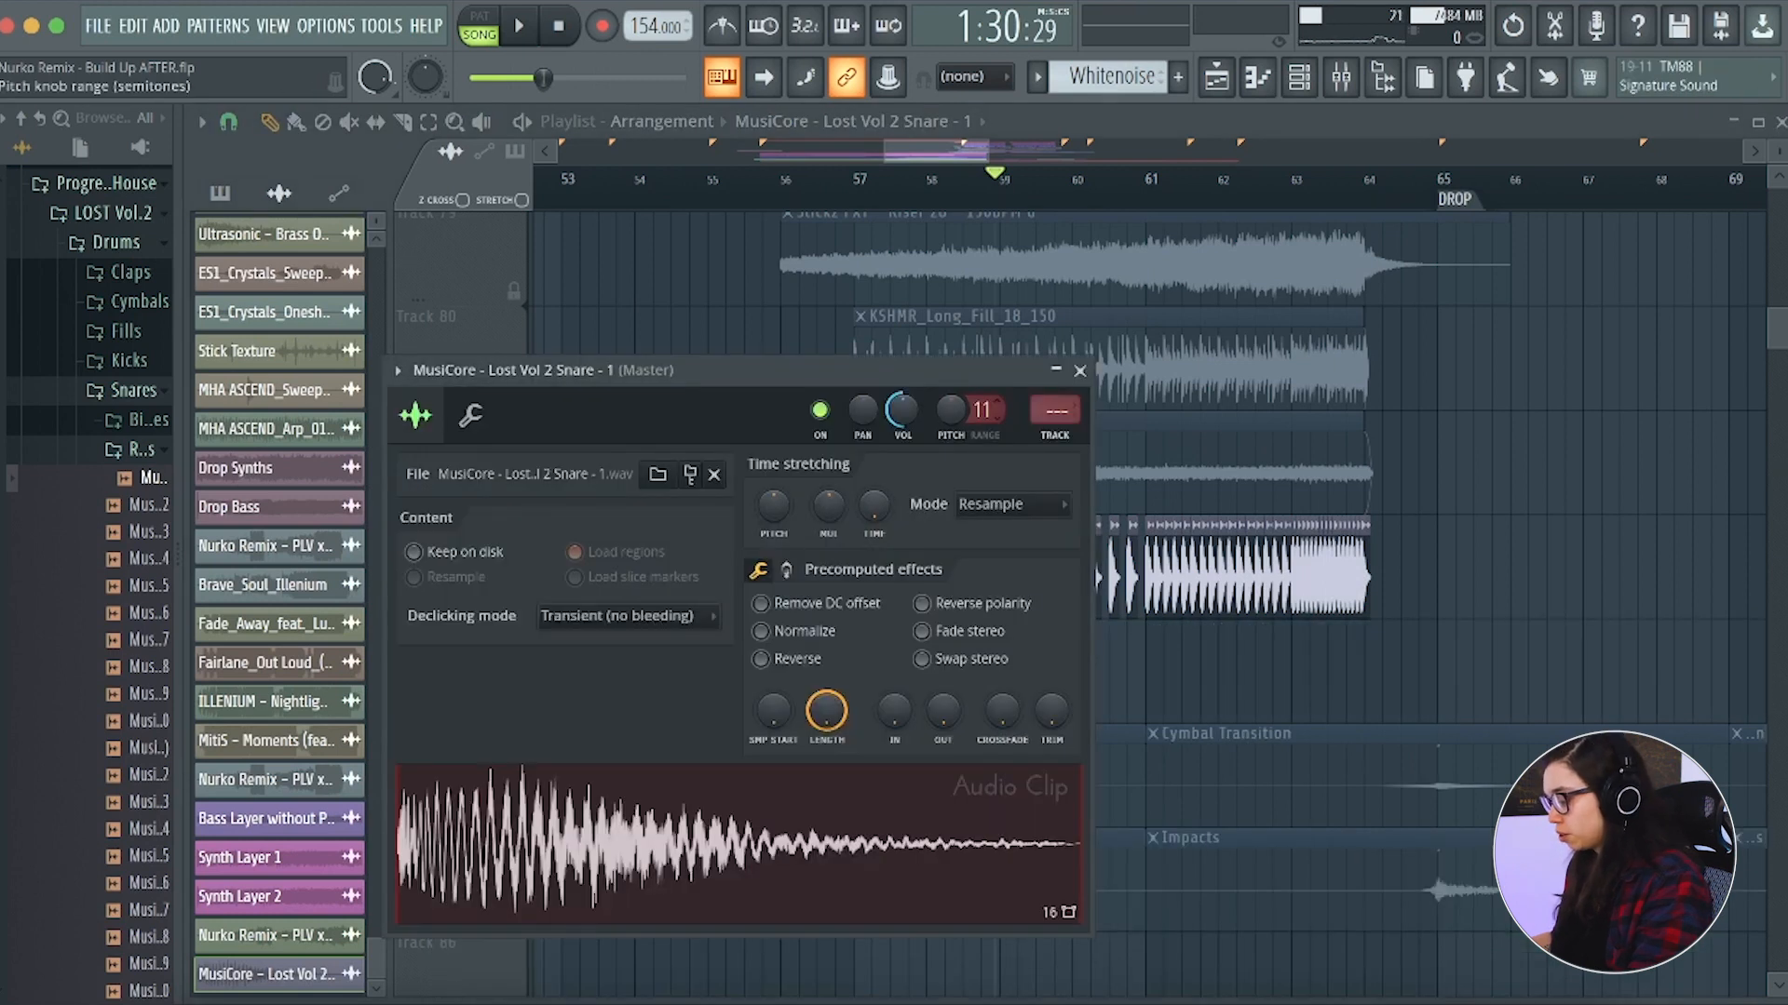
pyautogui.scroll(-1, 982, 410)
pyautogui.rightClick(955, 417)
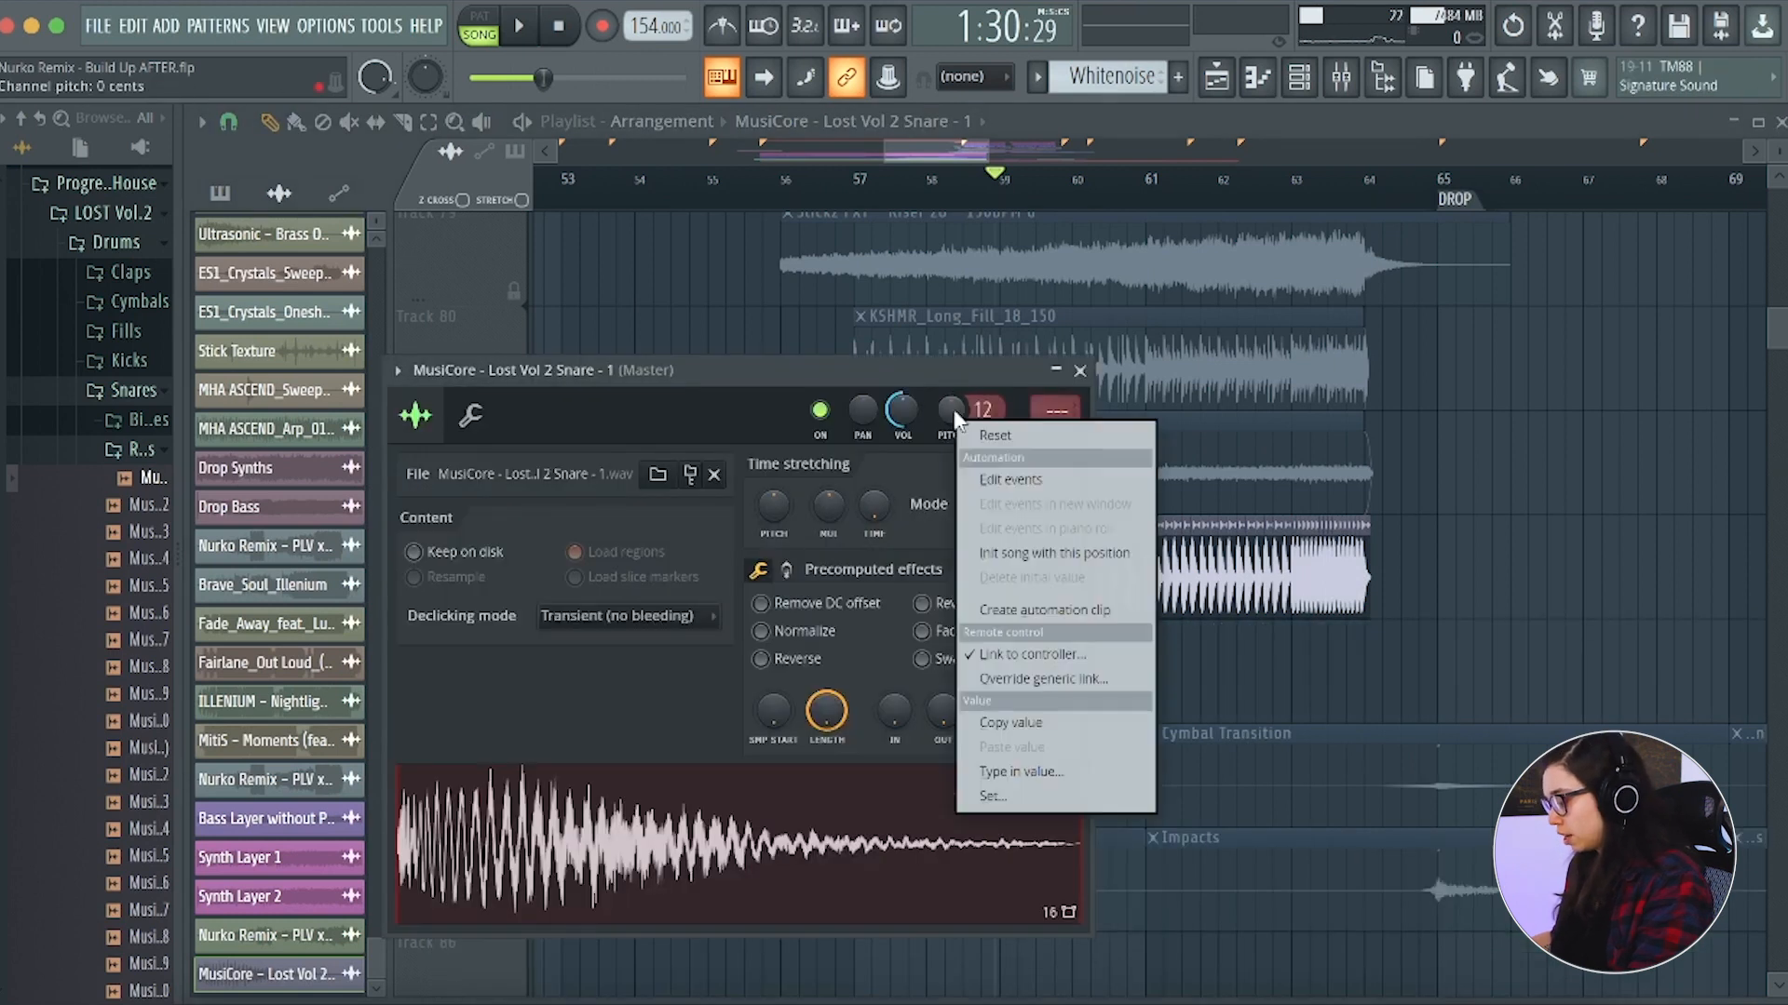
pyautogui.click(1052, 610)
pyautogui.click(1080, 371)
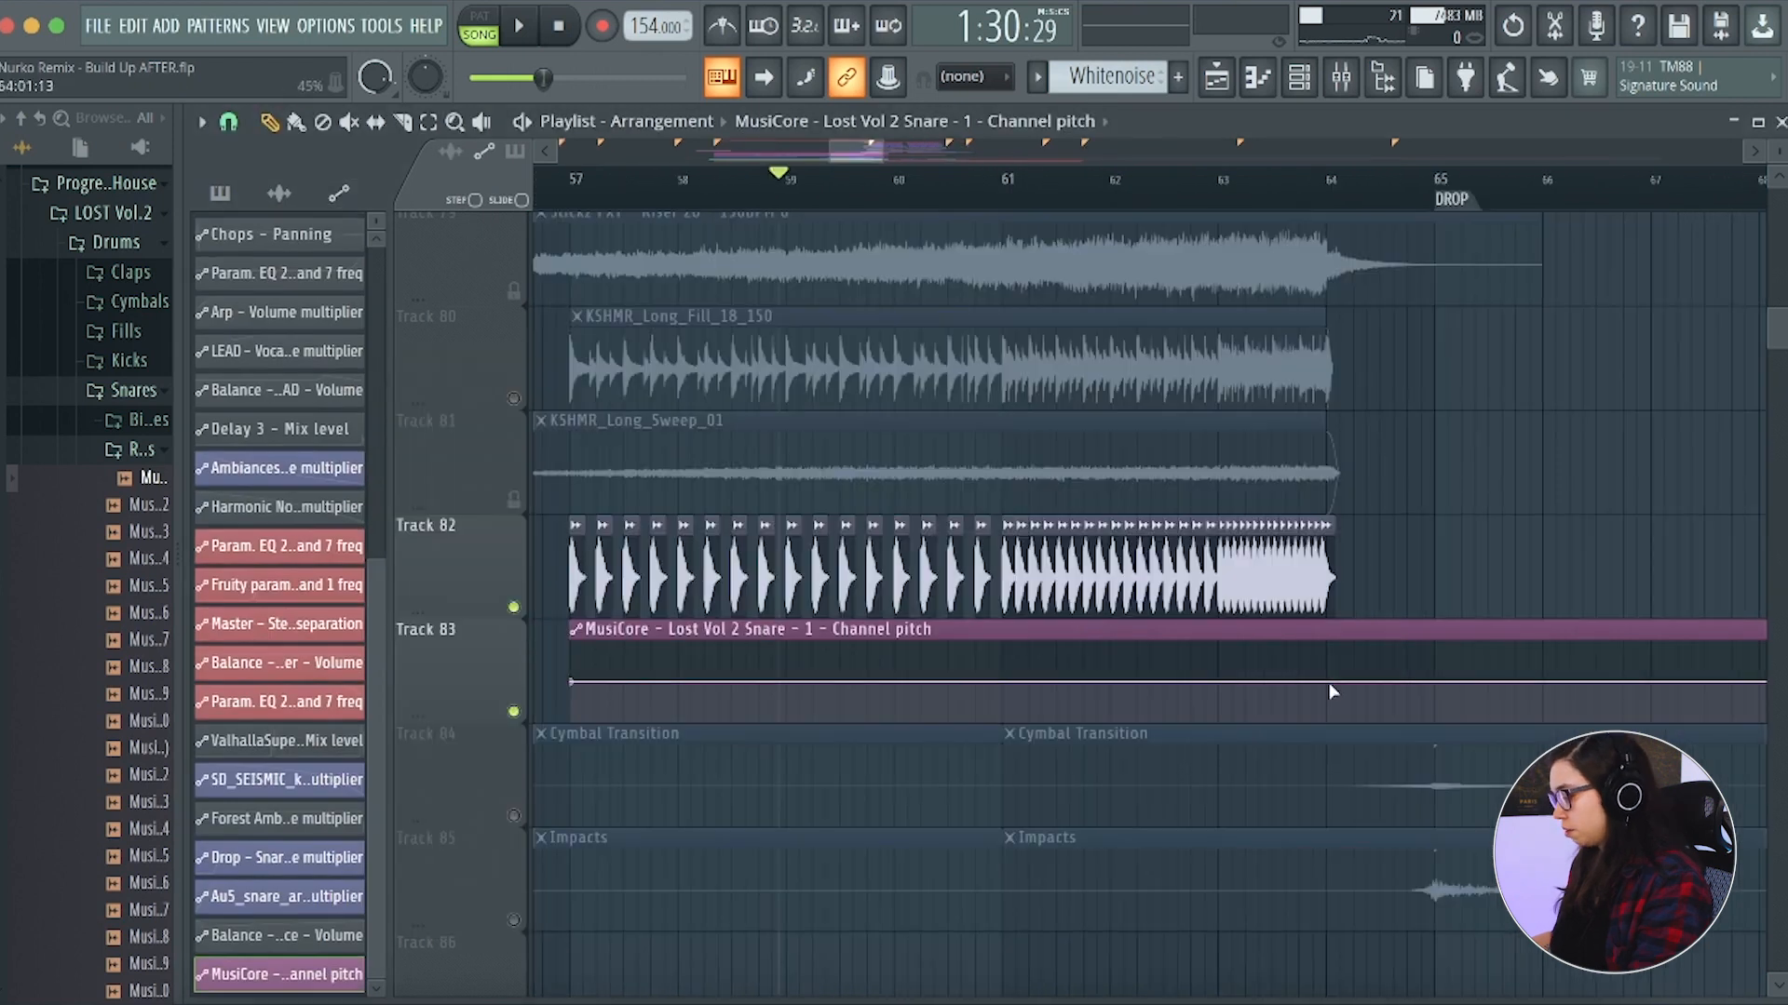
# Add a raised point at bar 64 in the snare's channel pitch automation, curve the rise leading up to it, and play it back
pyautogui.rightClick(1330, 683)
pyautogui.moveTo(1331, 682); pyautogui.dragTo(1332, 642)
pyautogui.moveTo(950, 668); pyautogui.dragTo(949, 693)
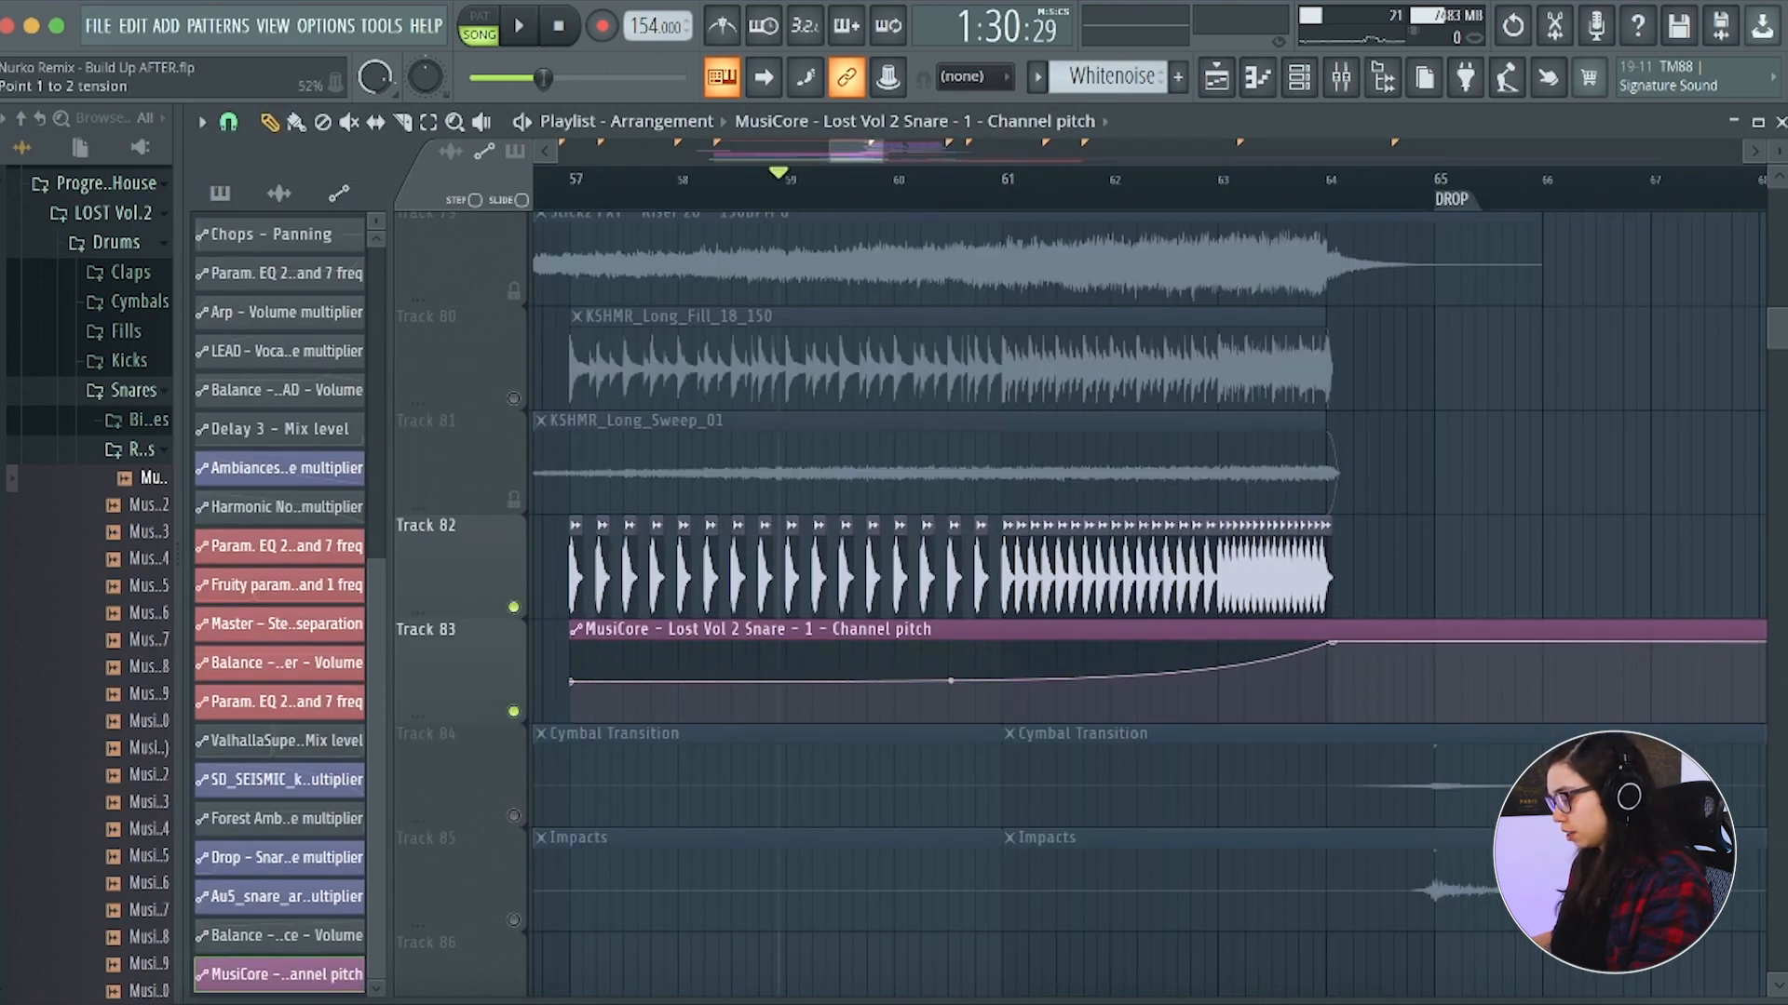
pyautogui.press('space')
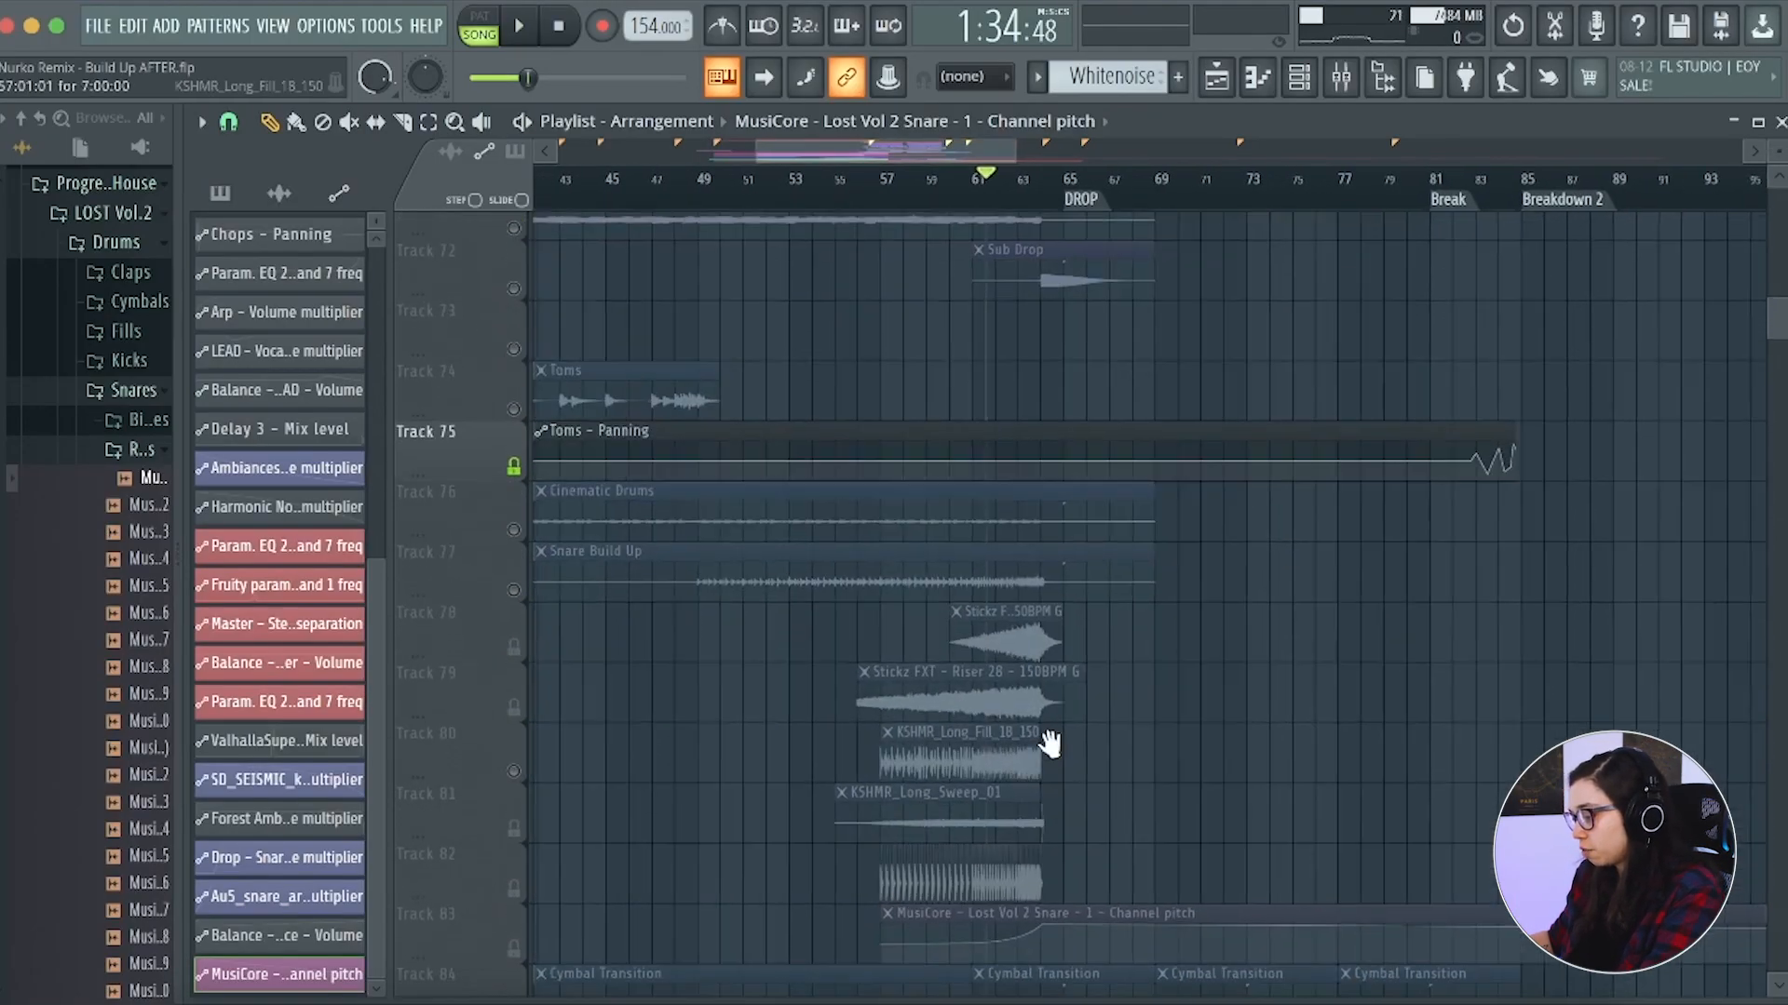
# Unmute the two Stickz risers on tracks 78 and 79 and KSHMR_Long_Sweep_01 on track 81
pyautogui.click(515, 603)
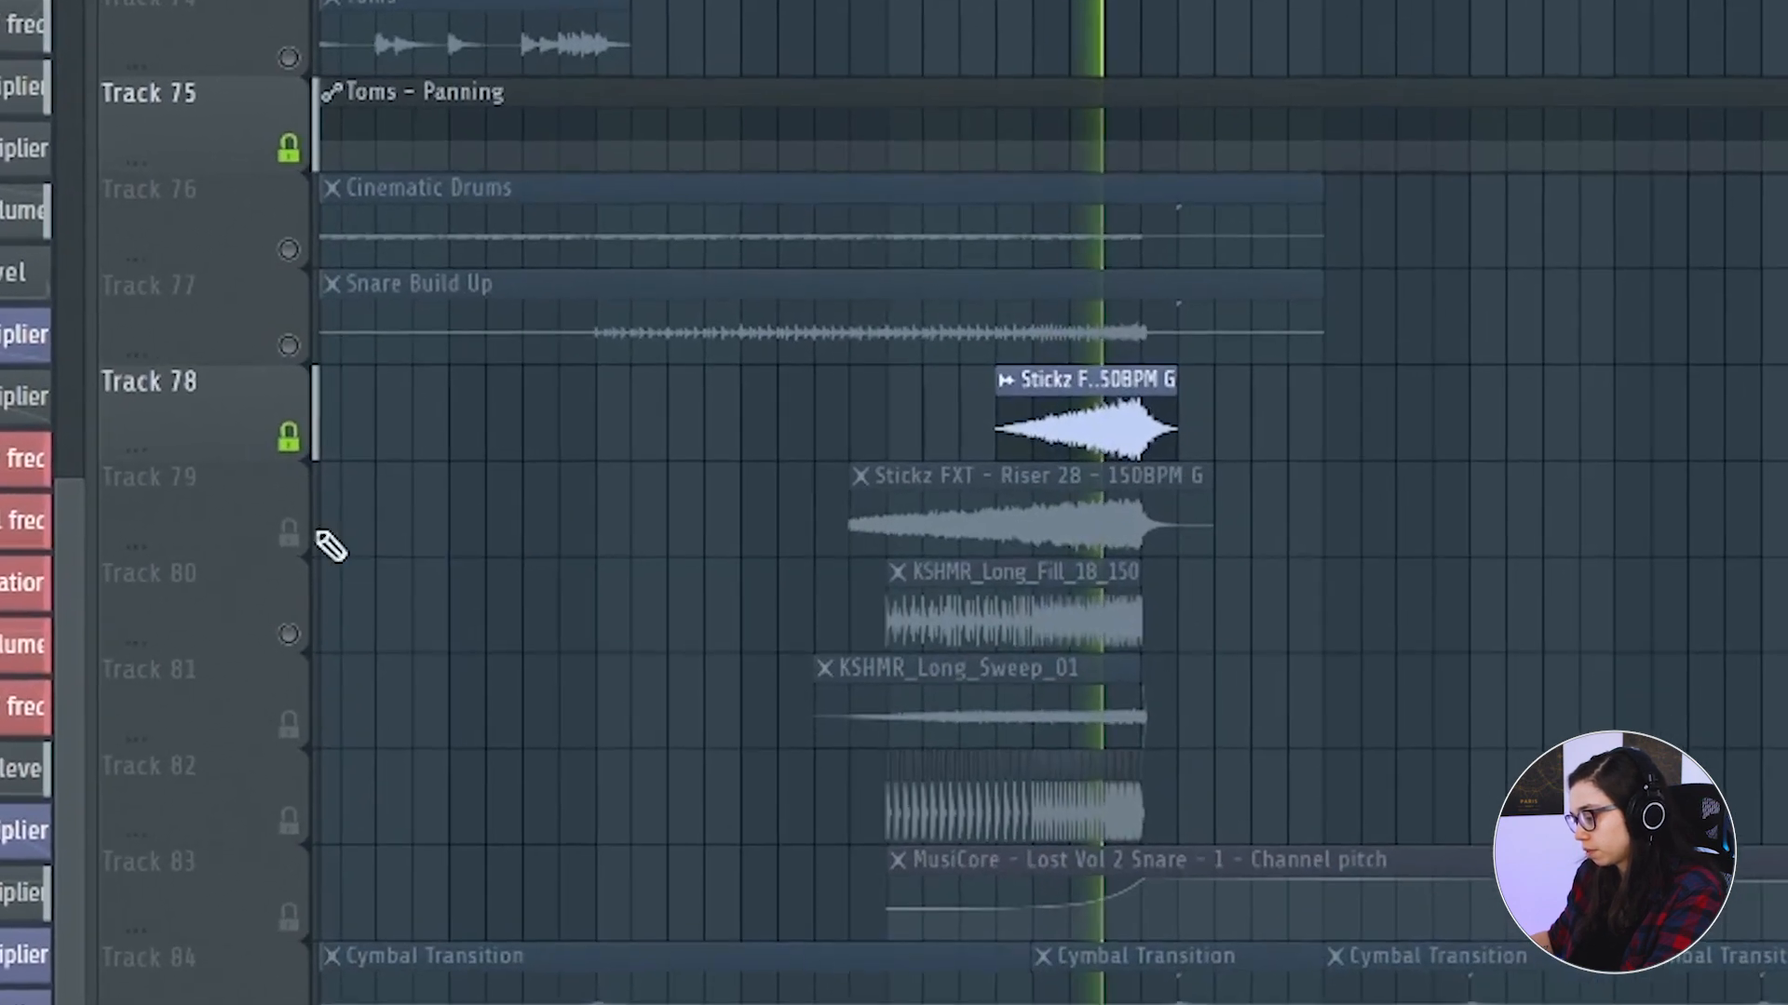
pyautogui.click(289, 532)
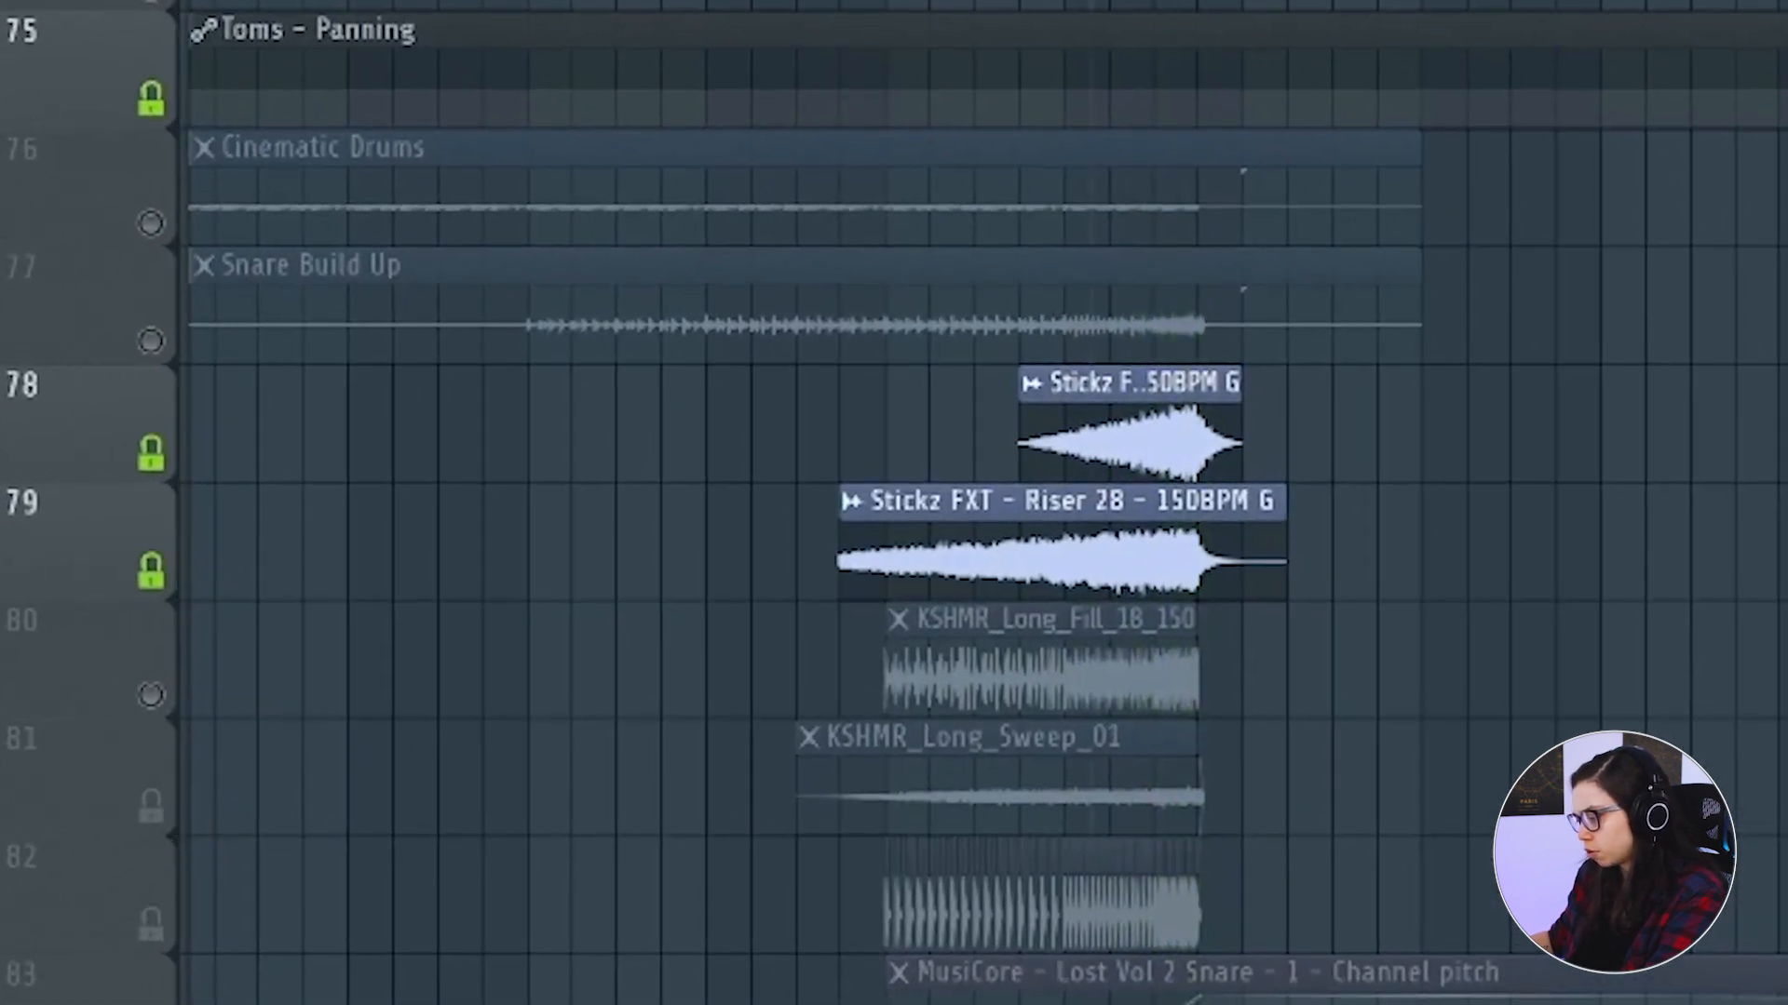
pyautogui.click(150, 806)
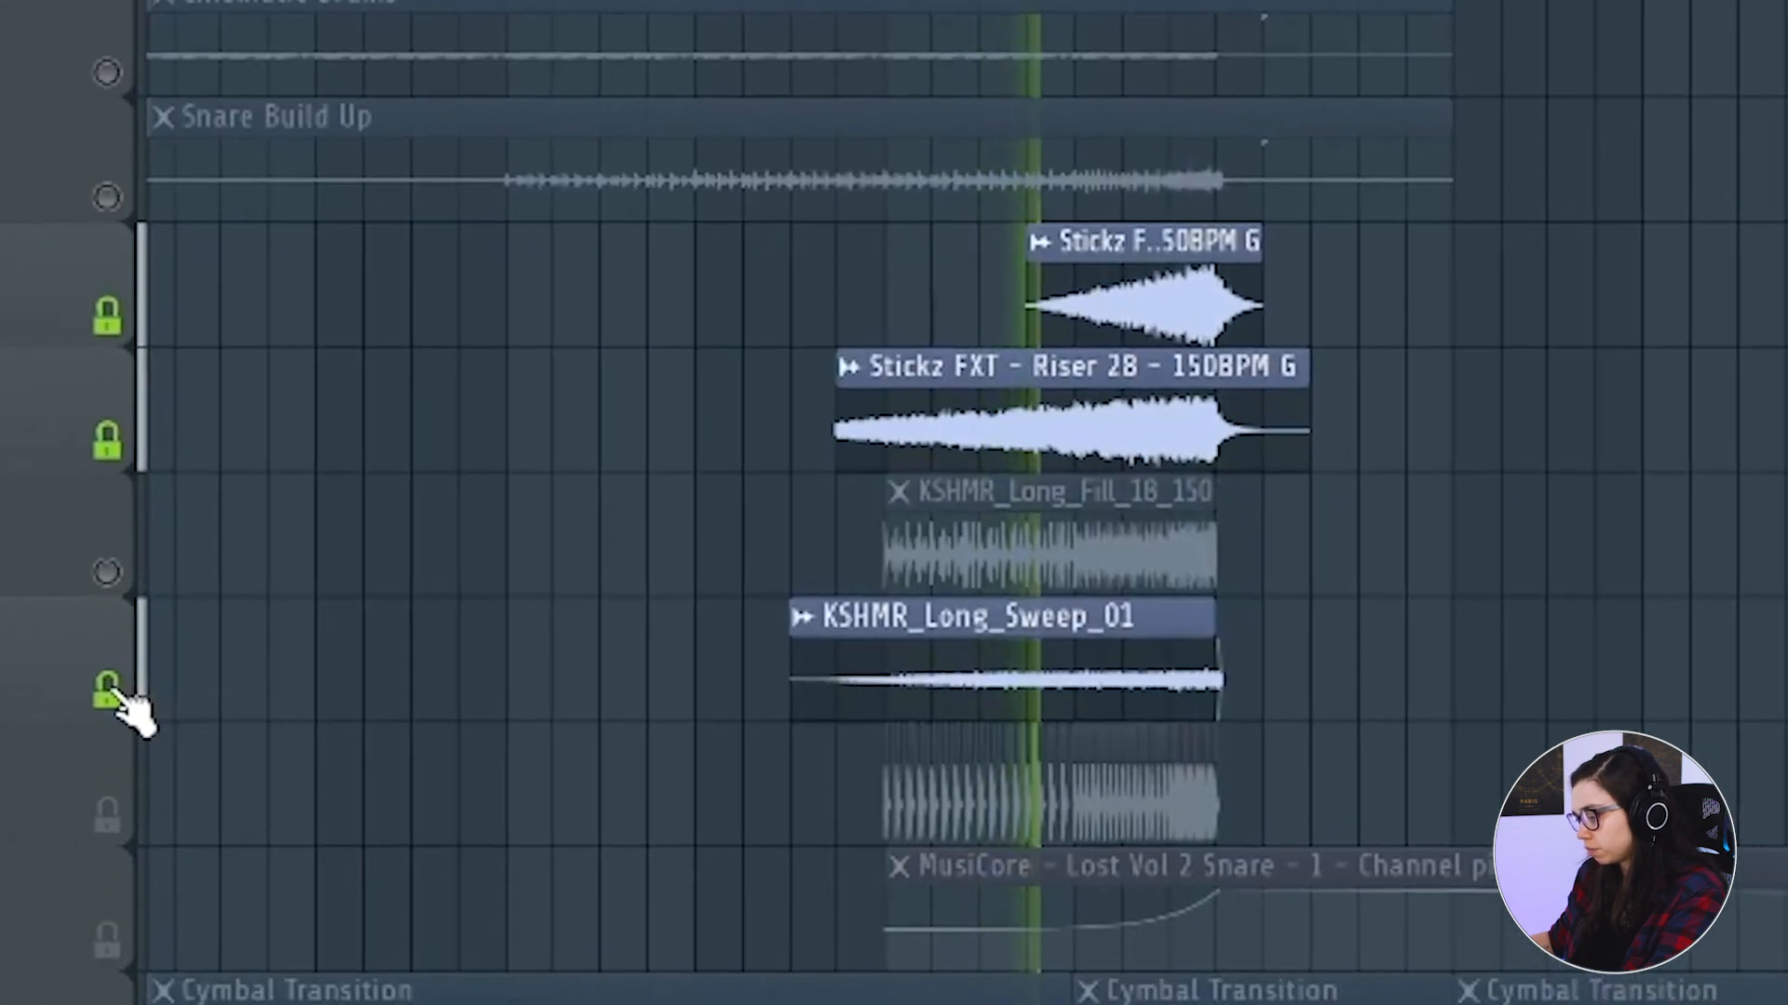